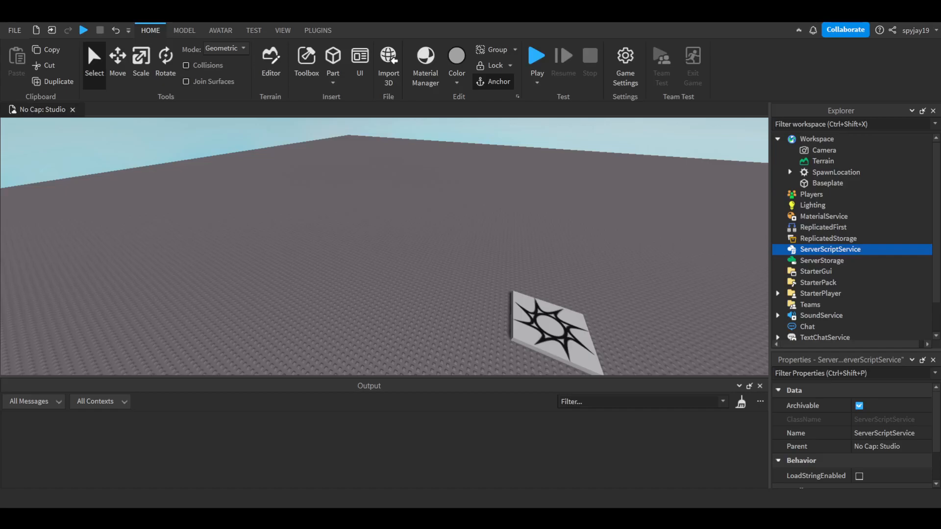
- Insert a new Script into ServerScriptService
{"action": "left_click", "coordinate": [670, 258]}
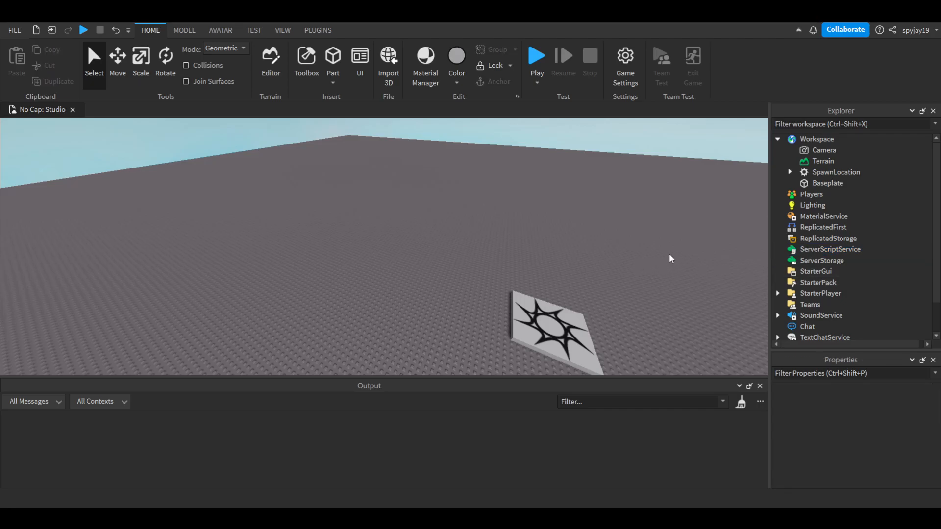
{"action": "right_click_drag", "start_coordinate": [670, 258], "coordinate": [644, 255]}
{"action": "left_click", "coordinate": [869, 249]}
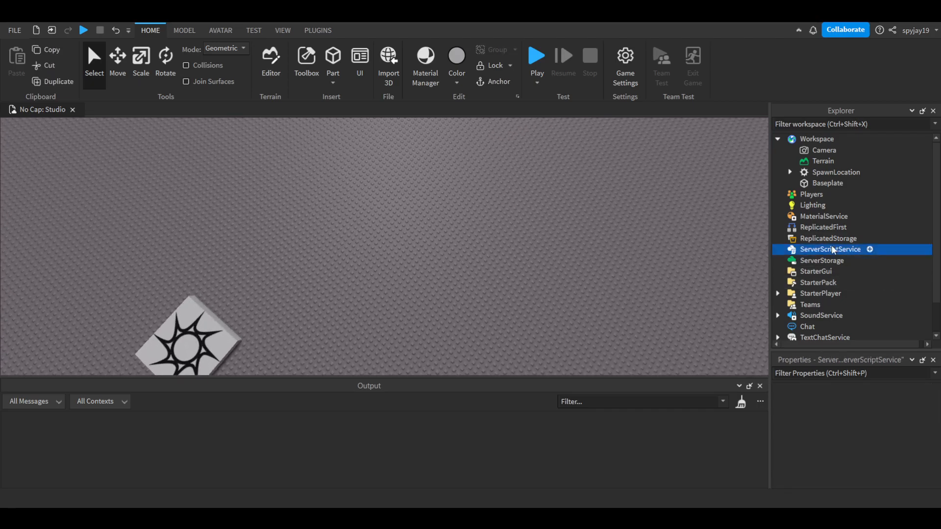
{"action": "left_click", "coordinate": [868, 249]}
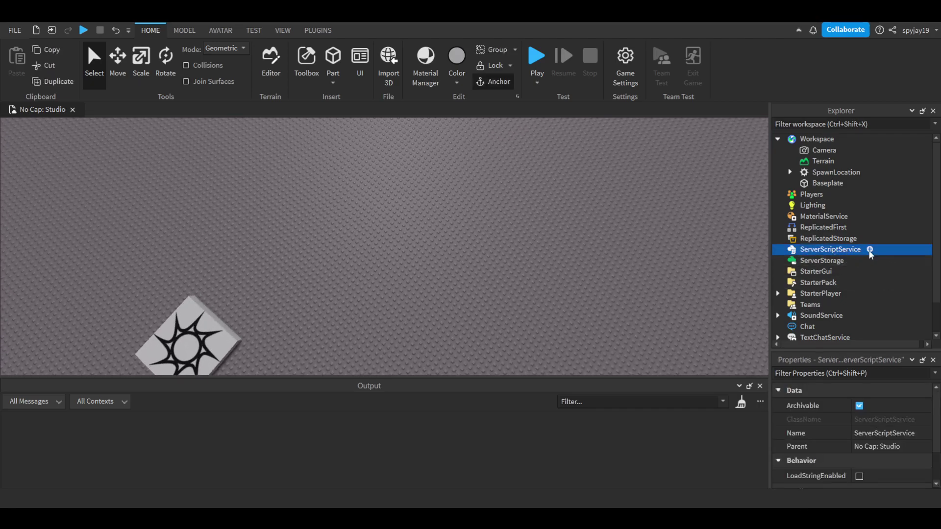
{"action": "left_click", "coordinate": [829, 270]}
- Rename the script to FreezeScript and clear its default Hello world line
{"action": "left_click", "coordinate": [872, 446]}
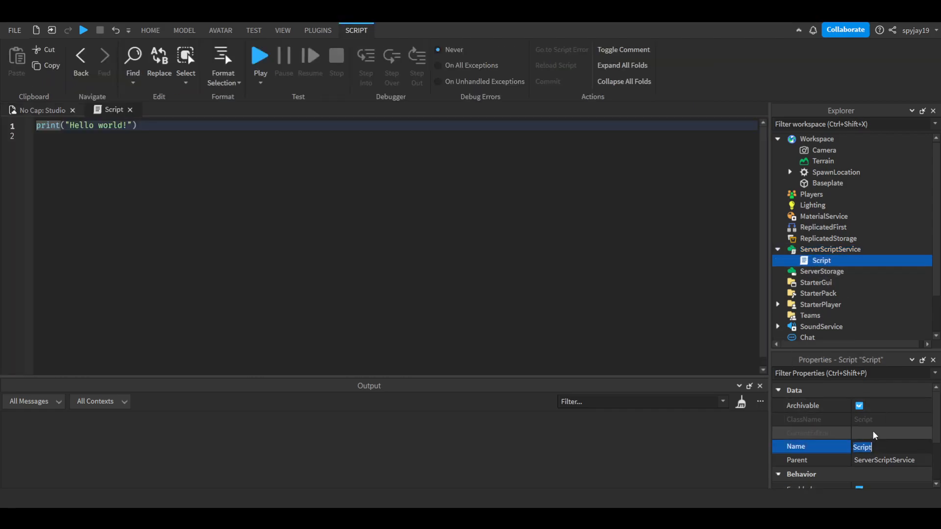
{"action": "type", "text": "FreezeS"}
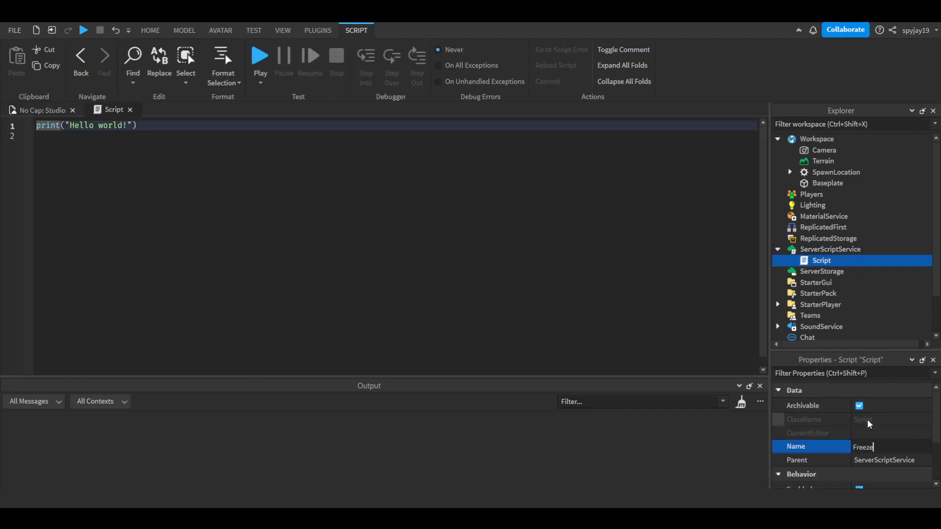
{"action": "type", "text": "cript"}
{"action": "key", "text": "Return"}
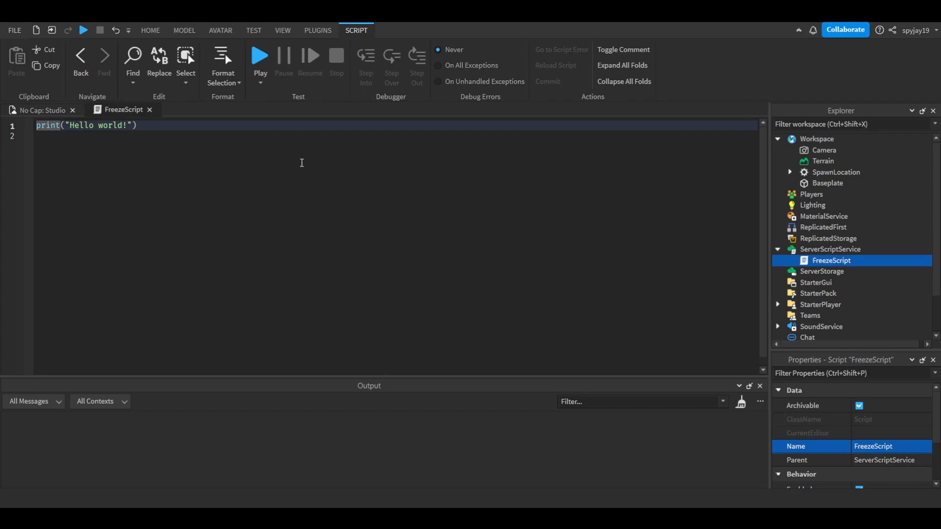
{"action": "key", "text": "BackSpace"}
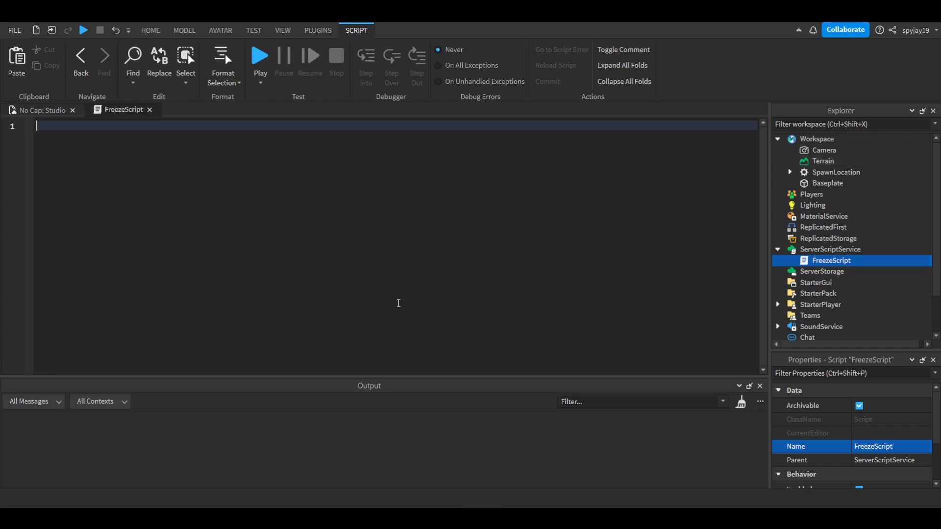
{"action": "type", "text": "l"}
{"action": "type", "text": "ocal AllowedUS"}
{"action": "type", "text": "ER"}
- Declare the local AllowedUsers table holding one username
{"action": "key", "text": "BackSpace"}
{"action": "key", "text": "BackSpace"}
{"action": "key", "text": "BackSpace"}
{"action": "type", "text": "ser"}
{"action": "type", "text": "s = {"}
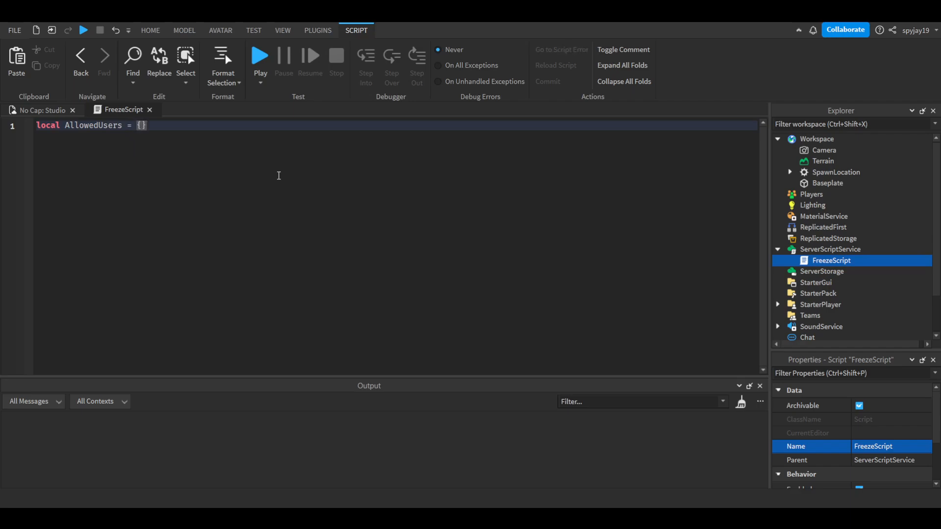
{"action": "type", "text": "\"spyjay19"}
{"action": "key", "text": "Right"}
{"action": "key", "text": "Right"}
{"action": "key", "text": "Return"}
{"action": "key", "text": "Return"}
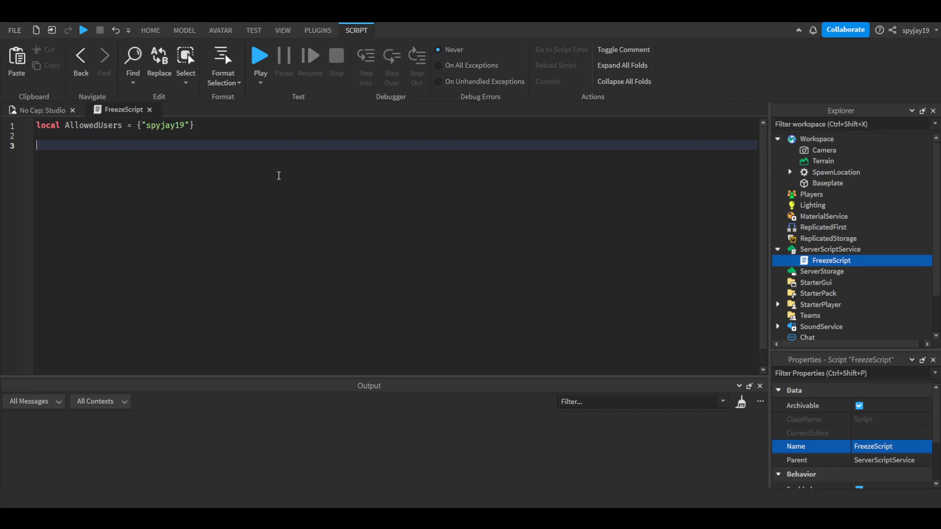
{"action": "type", "text": "game.Players."}
{"action": "type", "text": "PlayerAdded:Connect(function"}
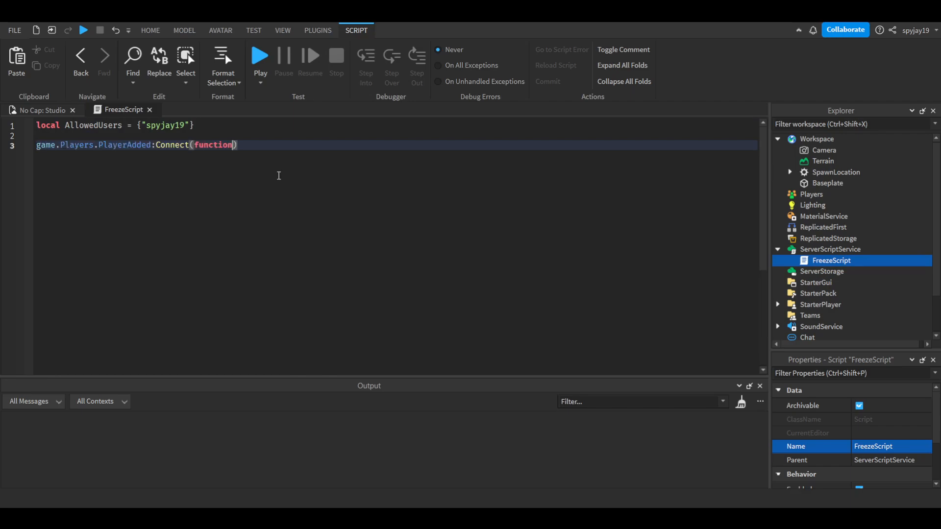
- Add a game.Players.PlayerAdded handler taking plr, with its body opened
{"action": "key", "text": "Delete"}
{"action": "type", "text": "(pl"}
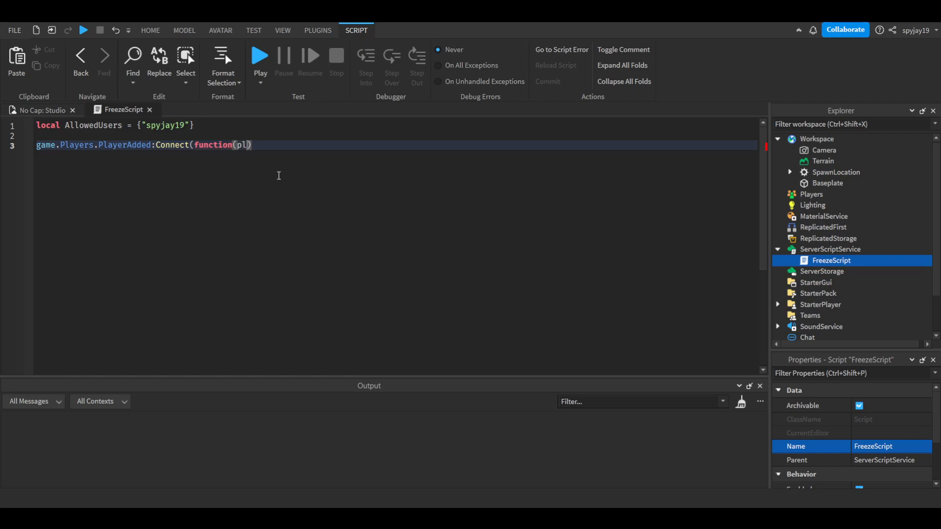
{"action": "type", "text": "r)"}
{"action": "key", "text": "Return"}
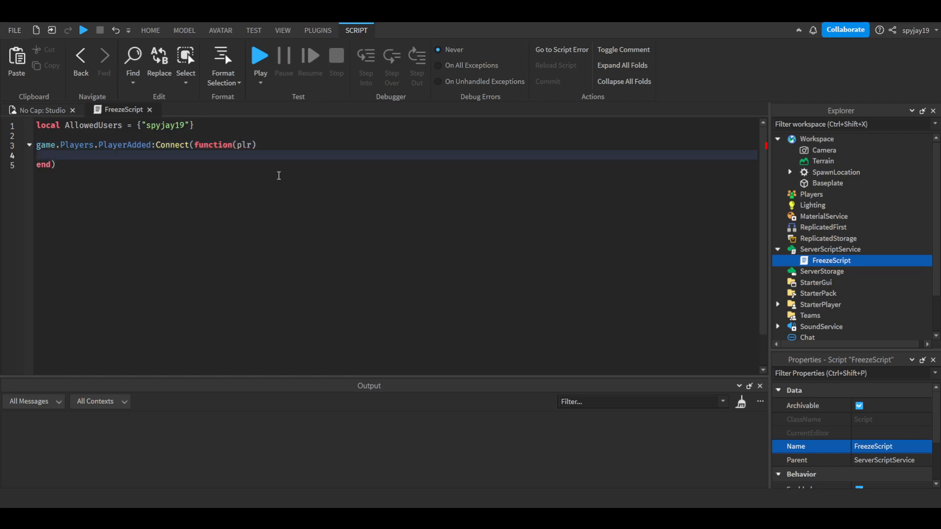
{"action": "type", "text": "plr."}
{"action": "type", "text": "Chatted"}
{"action": "type", "text": ":Connect(function("}
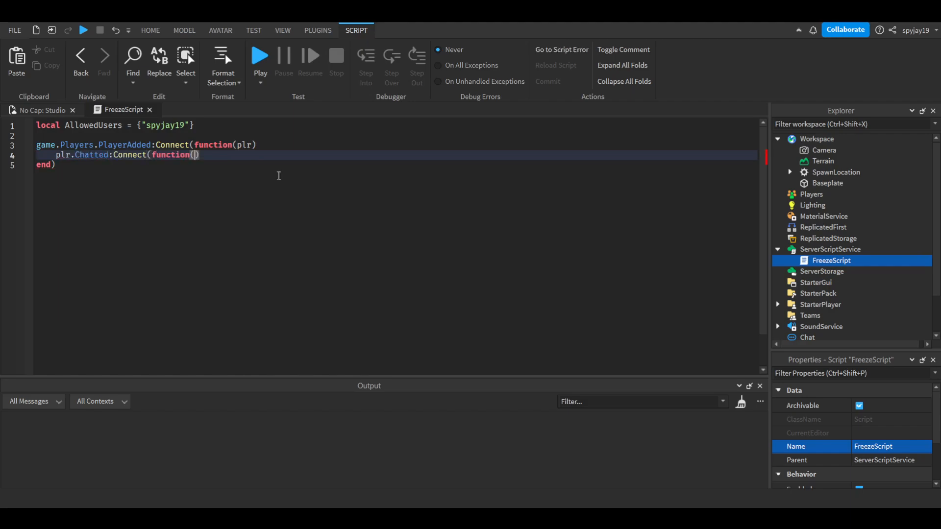
{"action": "type", "text": "msg)"}
- Inside the Chatted handler write local Command = string.sub(msg, 1, 7)
{"action": "key", "text": "Return"}
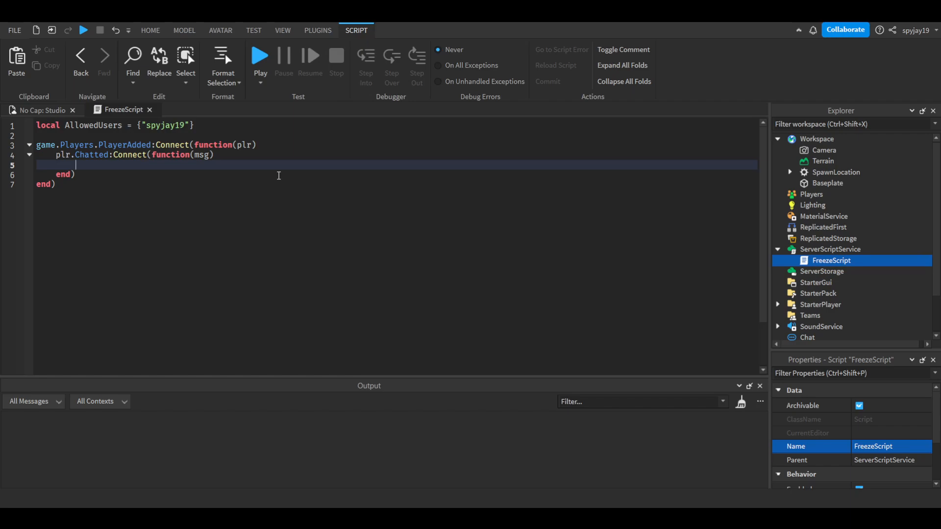
{"action": "type", "text": "local"}
{"action": "type", "text": " Command"}
{"action": "type", "text": " = string"}
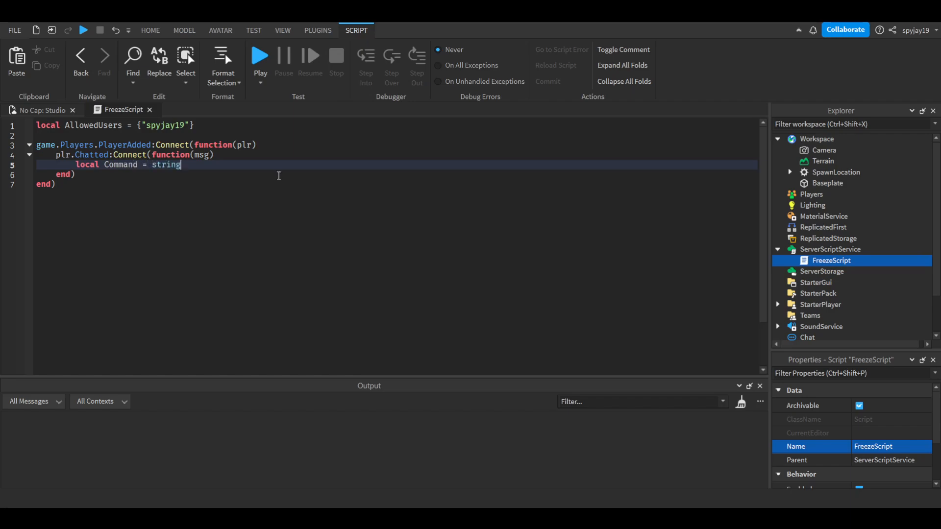
{"action": "type", "text": ".sub("}
{"action": "type", "text": "msg, "}
{"action": "type", "text": "1"}
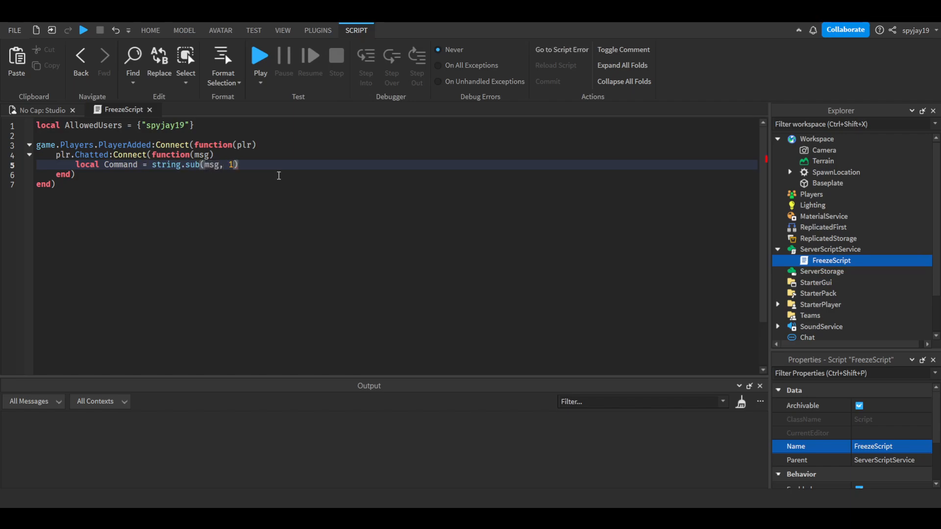
{"action": "type", "text": ","}
{"action": "type", "text": "7"}
{"action": "key", "text": "Right"}
- Write if Command == ":Freeze" then with a capital F and its auto-inserted end
{"action": "key", "text": "Return"}
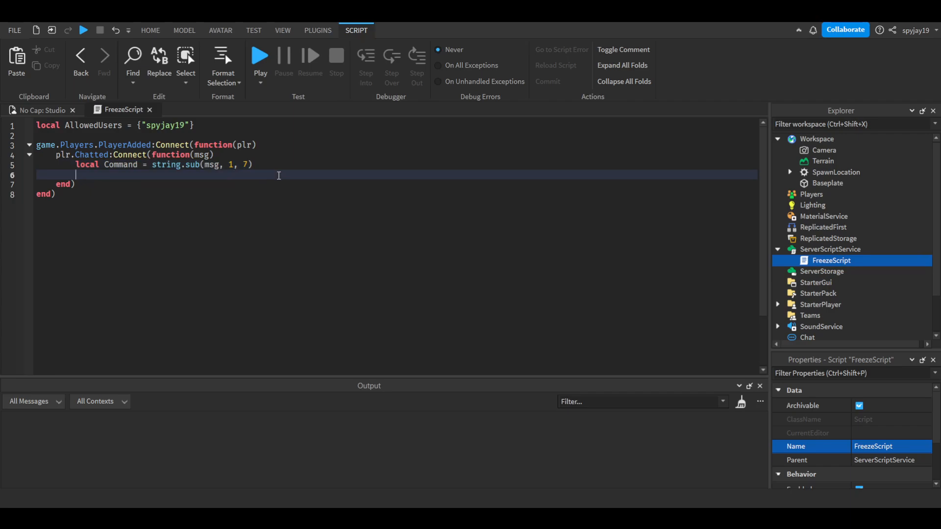
{"action": "key", "text": "Return"}
{"action": "type", "text": "if "}
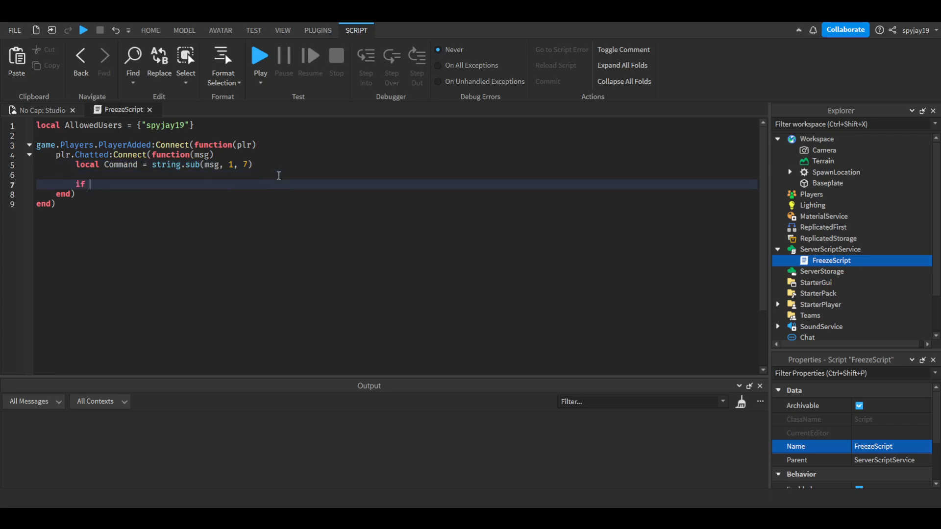
{"action": "type", "text": "Comm"}
{"action": "type", "text": "and == \""}
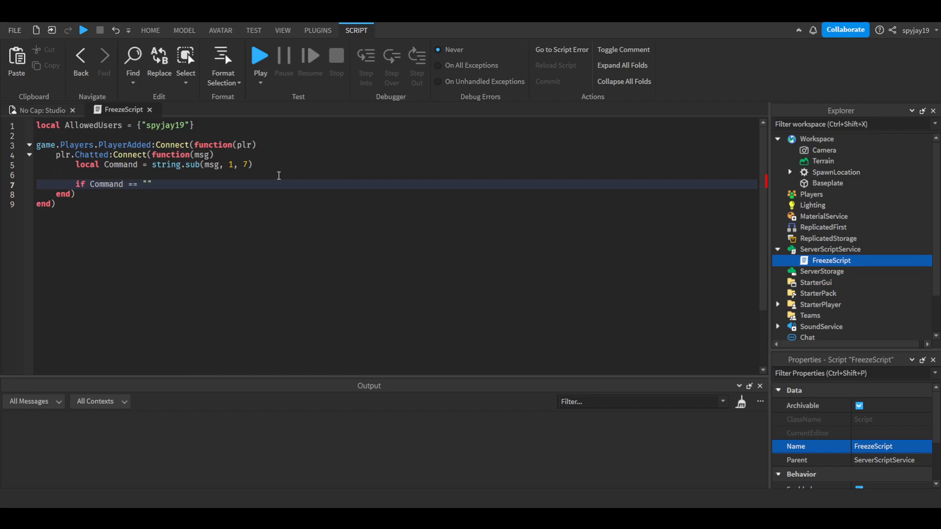
{"action": "type", "text": ":free"}
{"action": "type", "text": "ze"}
{"action": "left_click", "coordinate": [157, 185]}
{"action": "key", "text": "BackSpace"}
{"action": "type", "text": "F"}
{"action": "key", "text": "End"}
{"action": "type", "text": "then"}
{"action": "key", "text": "Return"}
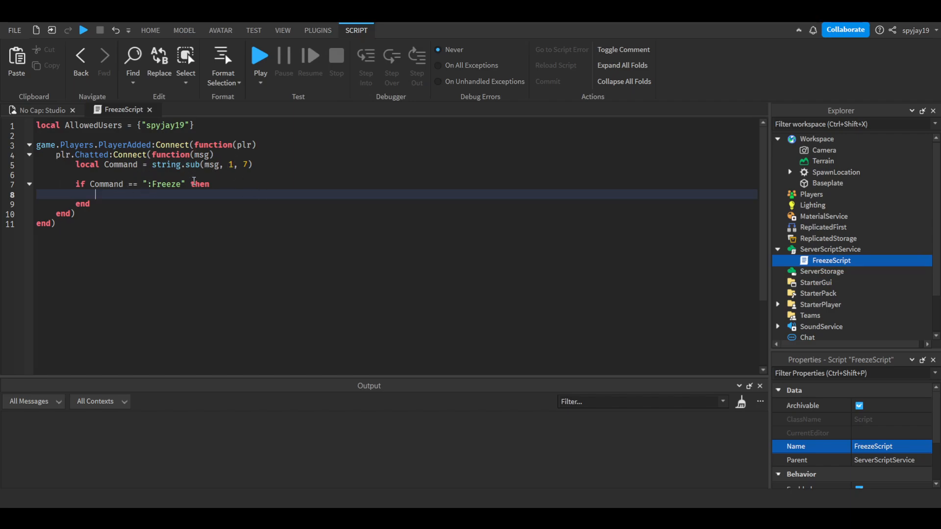
- Review the substring length against the ":Freeze" string, briefly editing the word
{"action": "double_click", "coordinate": [168, 183]}
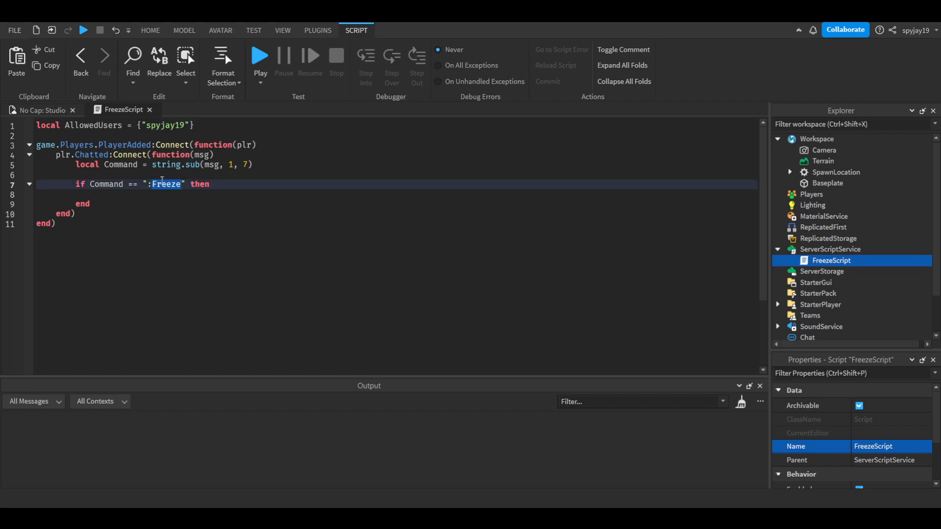
{"action": "left_click", "coordinate": [136, 194]}
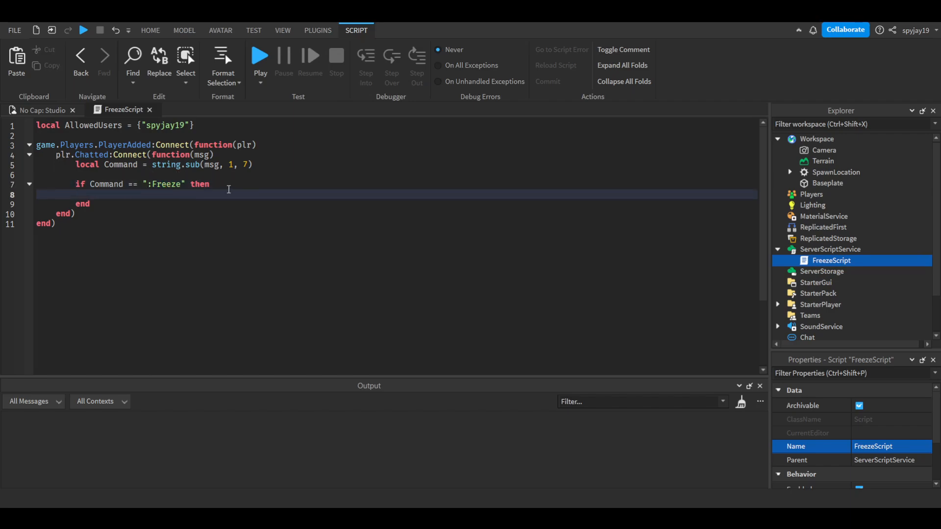
{"action": "left_click", "coordinate": [242, 164]}
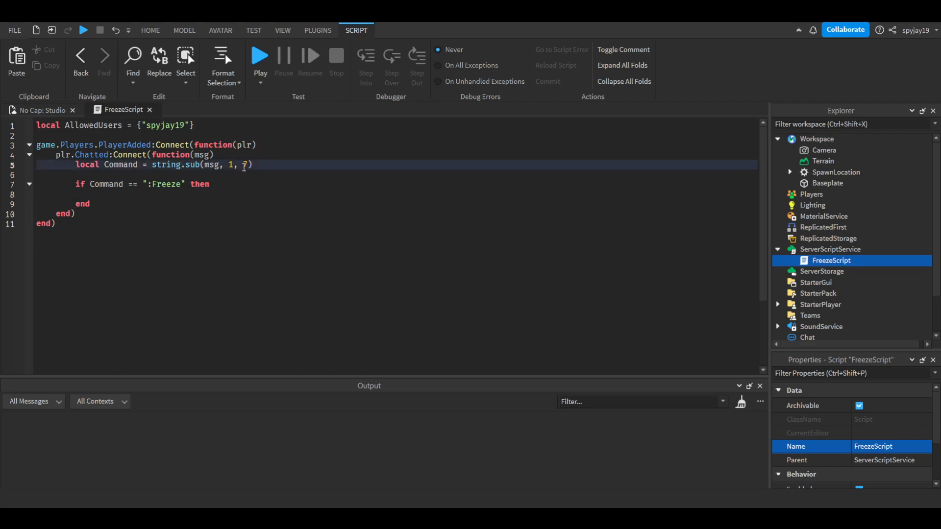
{"action": "left_click", "coordinate": [176, 184]}
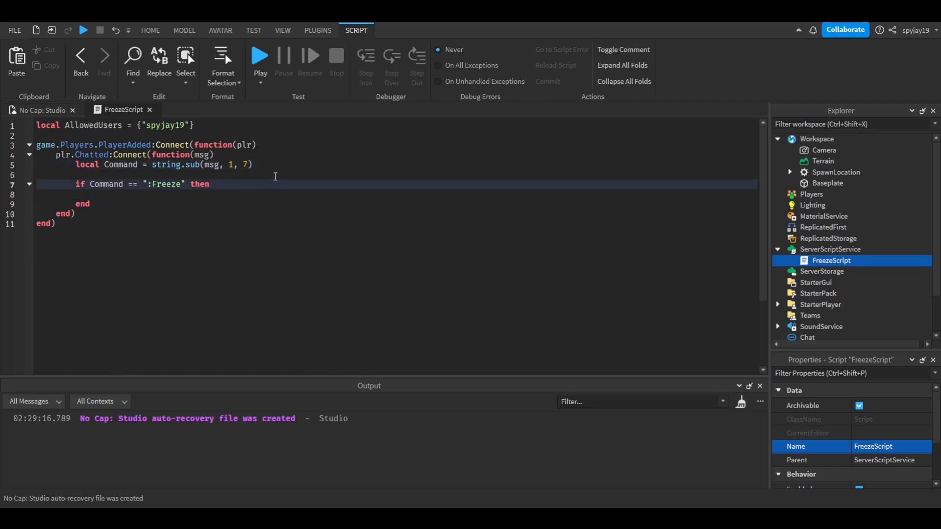
{"action": "key", "text": "BackSpace"}
{"action": "key", "text": "BackSpace"}
{"action": "key", "text": "BackSpace"}
{"action": "key", "text": "BackSpace"}
{"action": "type", "text": "e"}
{"action": "left_click", "coordinate": [249, 164]}
{"action": "key", "text": "BackSpace"}
{"action": "key", "text": "BackSpace"}
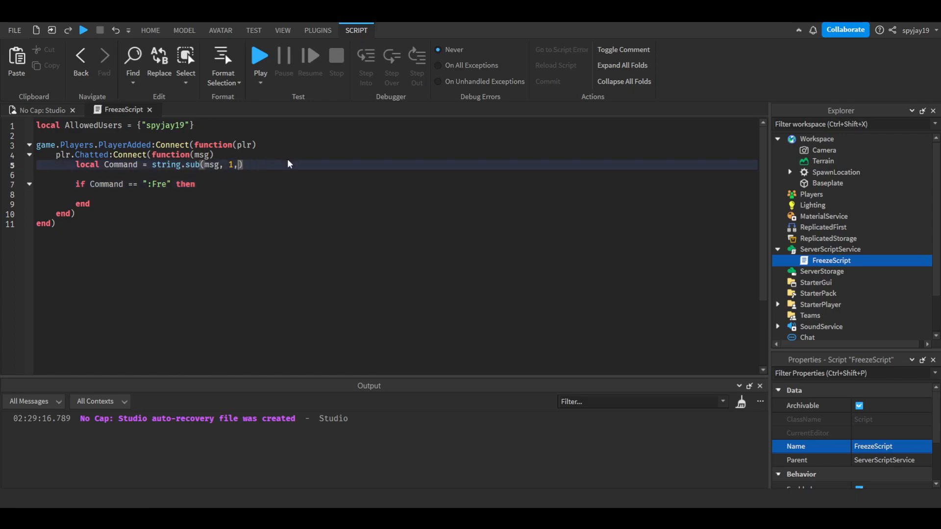
{"action": "type", "text": "7"}
- Undo those edits back to the plain if line and reopen its block body
{"action": "key", "text": "Down"}
{"action": "key", "text": "Down"}
{"action": "key", "text": "Left"}
{"action": "key", "text": "Left"}
{"action": "key", "text": "Left"}
{"action": "type", "text": "eze"}
{"action": "left_click", "coordinate": [199, 205], "text": "shift"}
{"action": "key", "text": "BackSpace"}
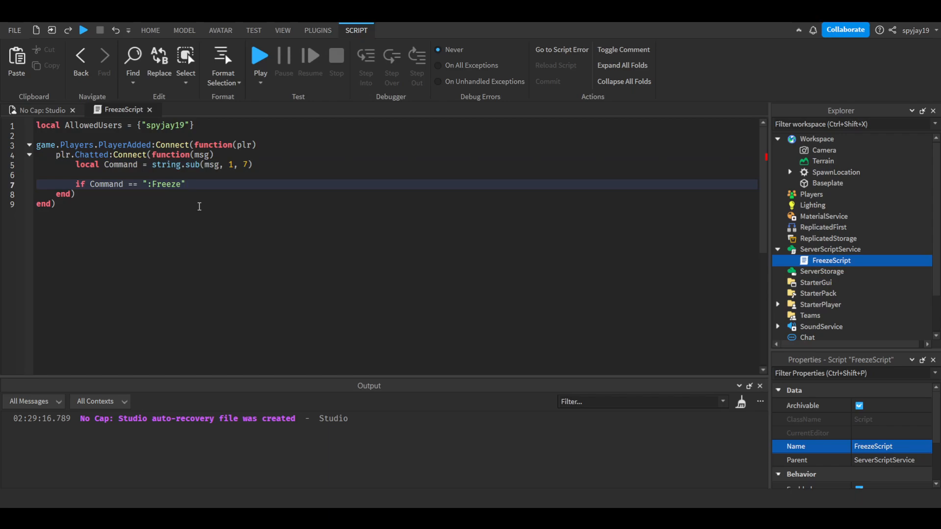
{"action": "type", "text": " then"}
{"action": "key", "text": "Return"}
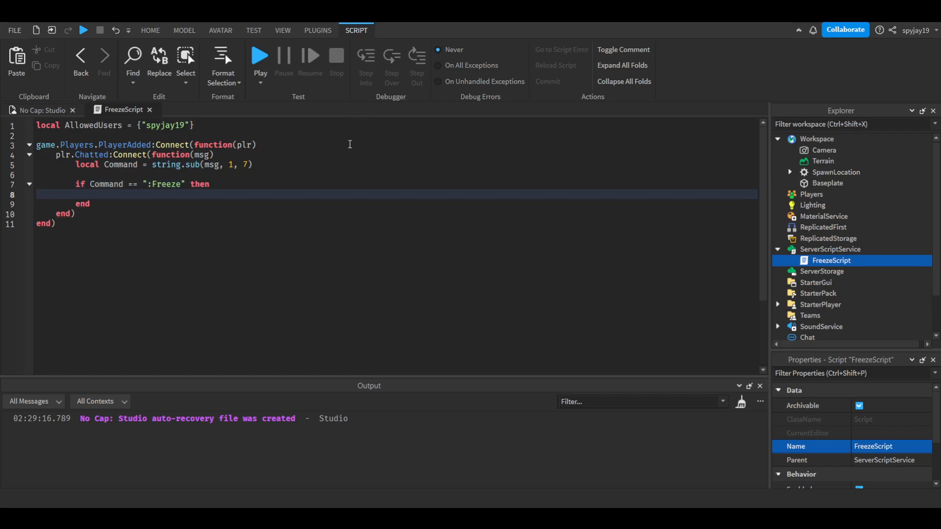
{"action": "type", "text": "local "}
{"action": "type", "text": "User = "}
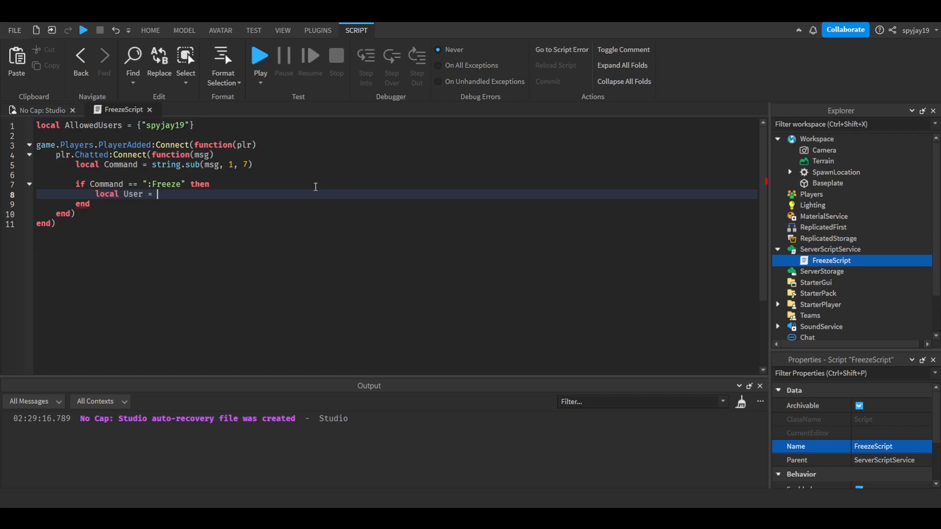
{"action": "type", "text": "string.s"}
{"action": "type", "text": "ub(ms"}
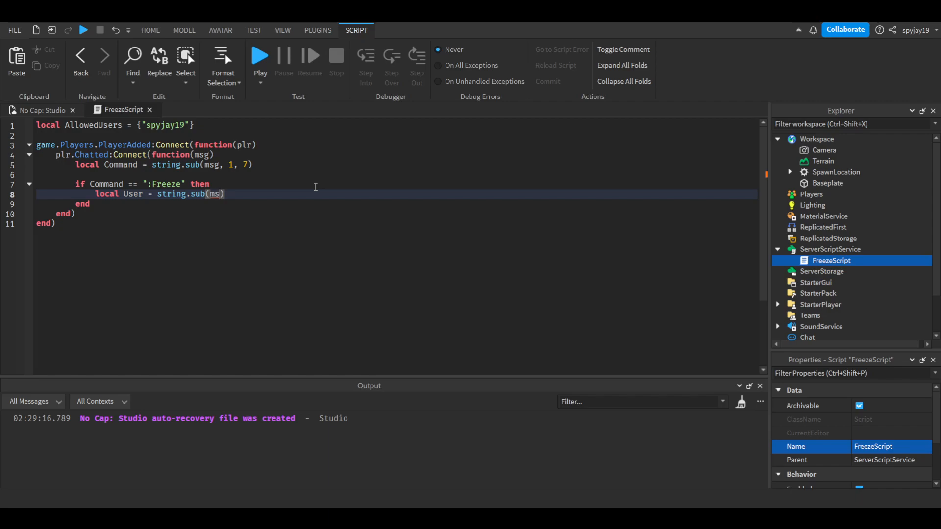
{"action": "type", "text": "g,"}
- Inside the :Freeze block write local User = string.sub(msg, 9)
{"action": "key", "text": "Right"}
{"action": "key", "text": "Left"}
{"action": "type", "text": "9"}
{"action": "key", "text": "Right"}
- Start a for loop over Workspace children with its body opened
{"action": "key", "text": "Return"}
{"action": "key", "text": "Return"}
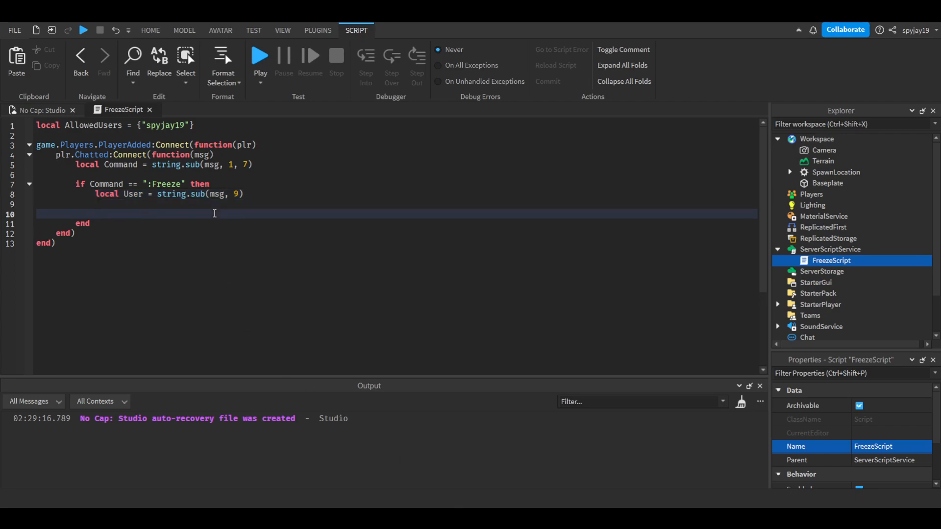
{"action": "type", "text": "for i,v in p"}
{"action": "type", "text": "airs(game."}
{"action": "type", "text": "Wo"}
{"action": "key", "text": "Tab"}
{"action": "type", "text": ":"}
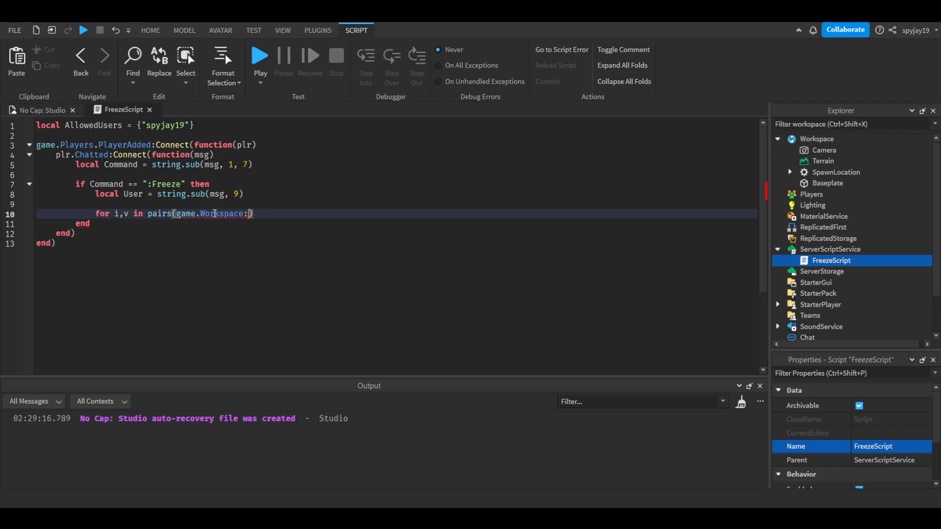
{"action": "type", "text": "GetChildren()) do"}
{"action": "key", "text": "Return"}
{"action": "type", "text": "if "}
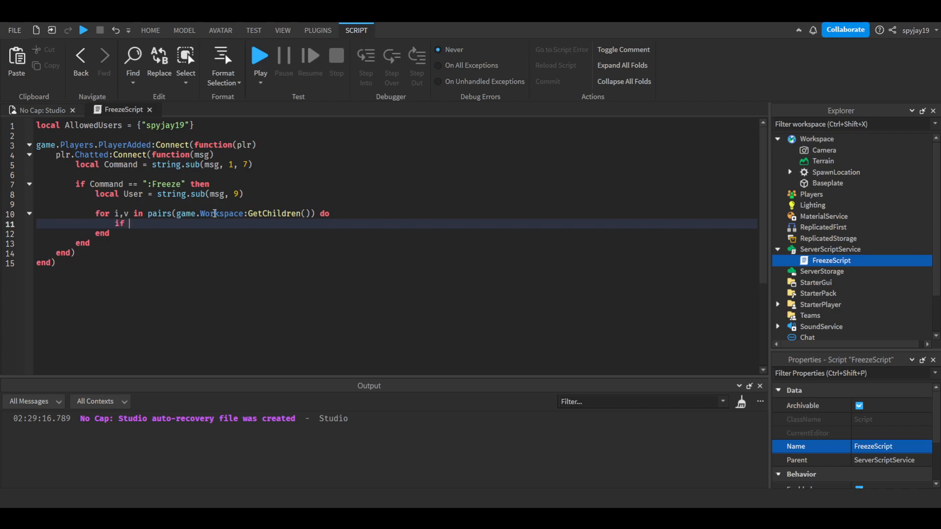
{"action": "type", "text": "v.N"}
{"action": "type", "text": "ame == us"}
- Check v.Name == User and set v.Humanoid.WalkSpeed = 0 inside it
{"action": "key", "text": "Tab"}
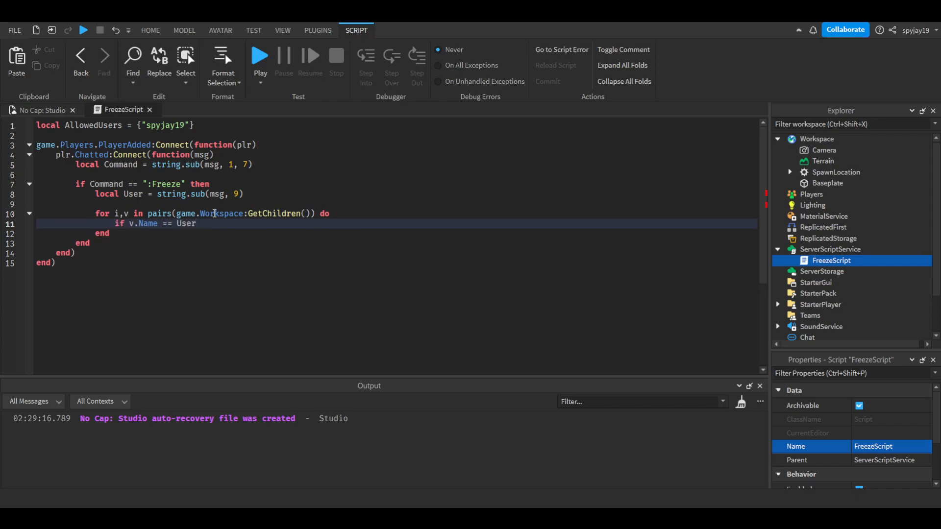
{"action": "type", "text": " then"}
{"action": "key", "text": "Return"}
{"action": "type", "text": "v."}
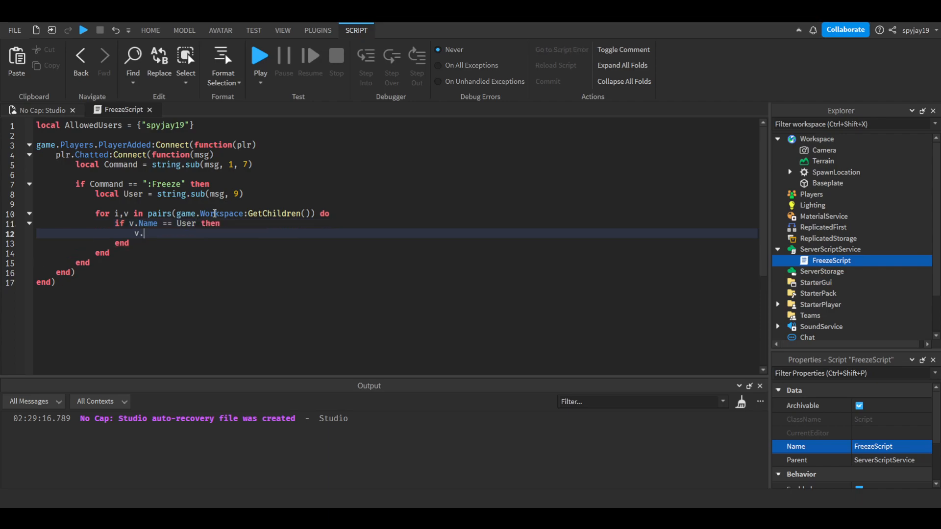
{"action": "type", "text": "Humanoid."}
{"action": "type", "text": "WalkSp"}
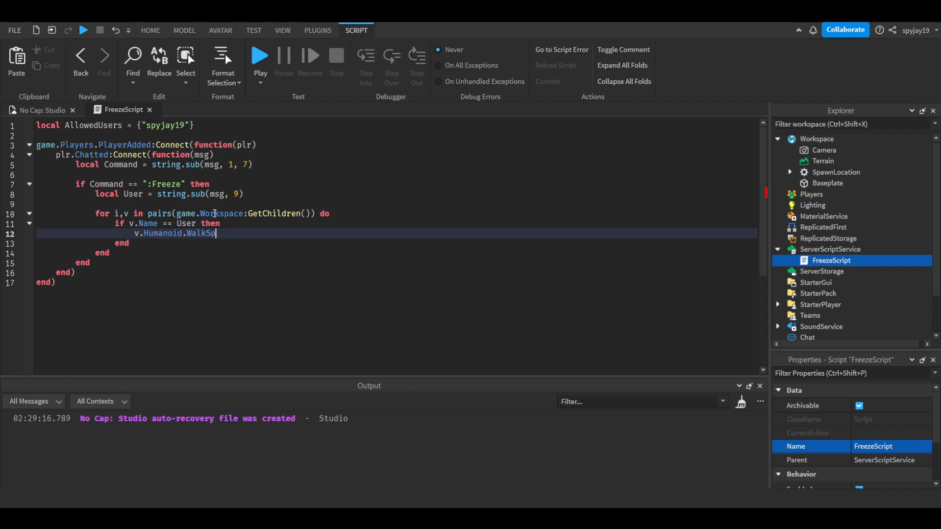
{"action": "type", "text": "eed "}
{"action": "type", "text": "= 0"}
- Add v.Humanoid.JumpPower = 0 on line 13 after the WalkSpeed line
{"action": "key", "text": "Return"}
{"action": "type", "text": "v"}
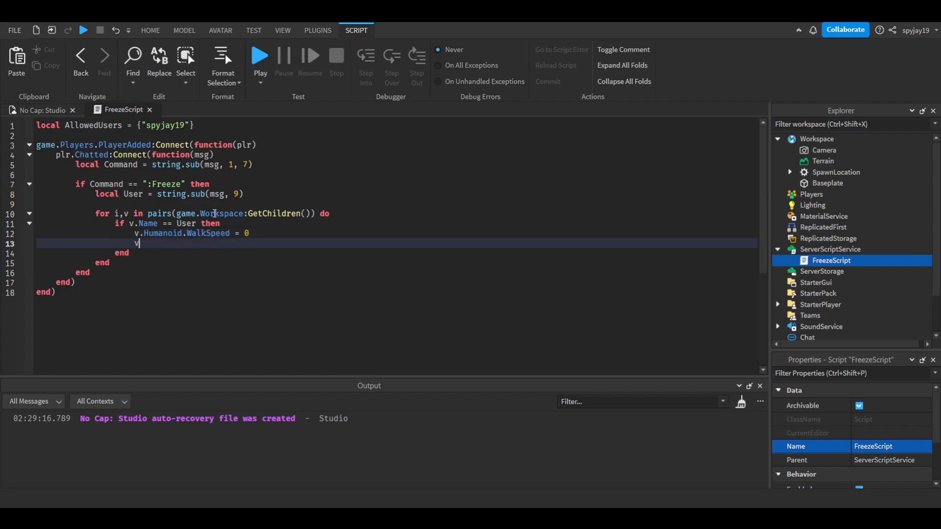
{"action": "key", "text": "BackSpace"}
{"action": "key", "text": "Down"}
{"action": "key", "text": "Up"}
{"action": "type", "text": "v.Hum"}
{"action": "type", "text": "anoid.JumpP"}
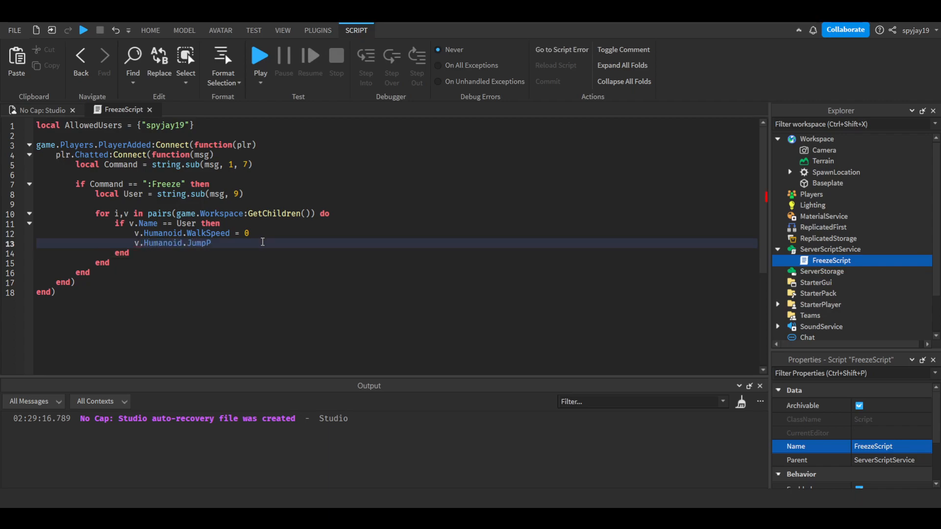
{"action": "type", "text": "ower = 0"}
{"action": "left_click", "coordinate": [26, 110]}
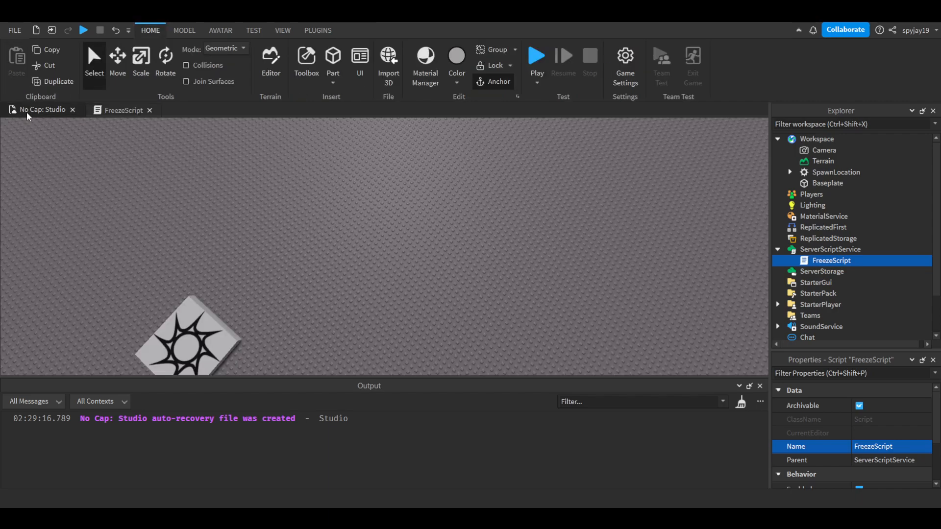
{"action": "left_click", "coordinate": [122, 110]}
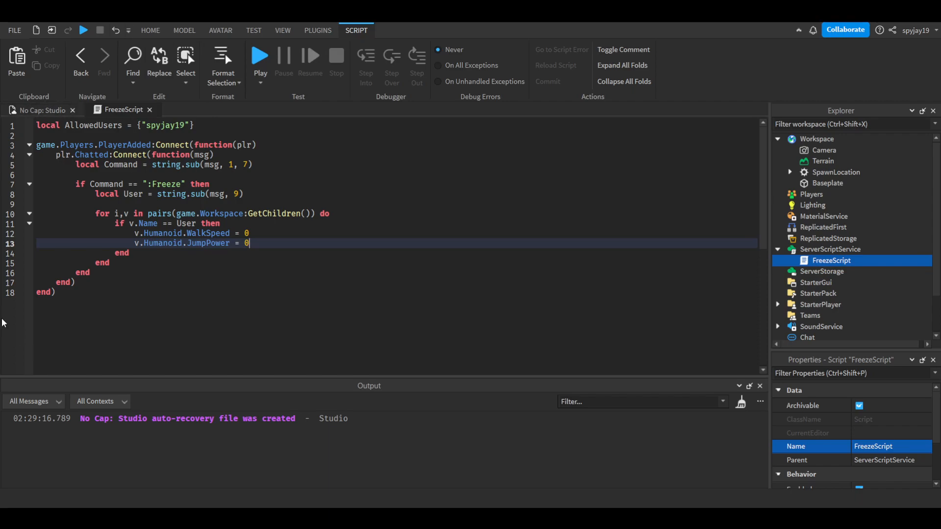
{"action": "key", "text": "Down"}
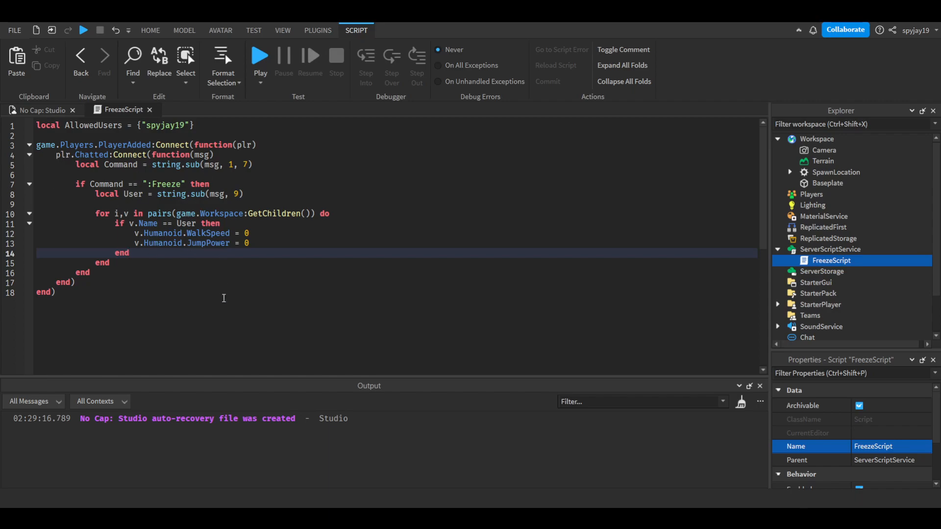
{"action": "left_click", "coordinate": [250, 248]}
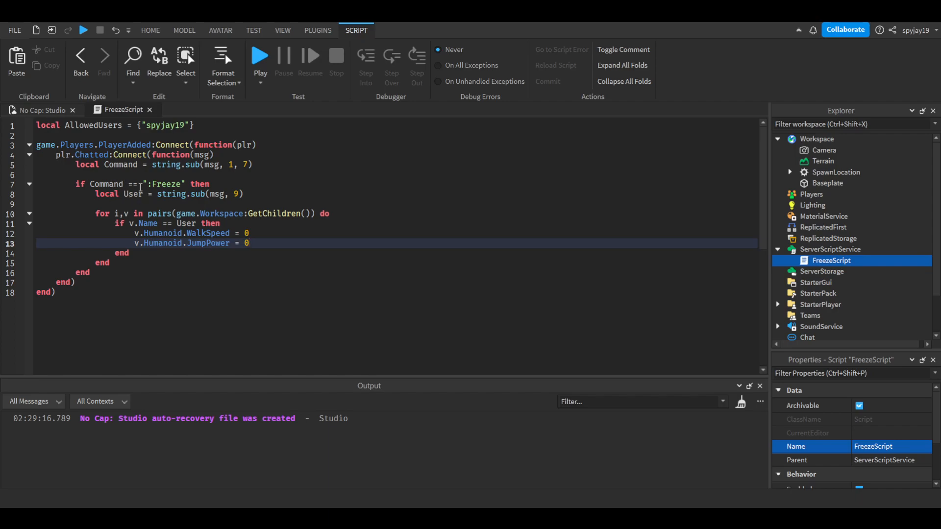
- Collapse the :Freeze block and insert a line above its end for another branch
{"action": "left_click", "coordinate": [30, 183]}
{"action": "left_click", "coordinate": [73, 194]}
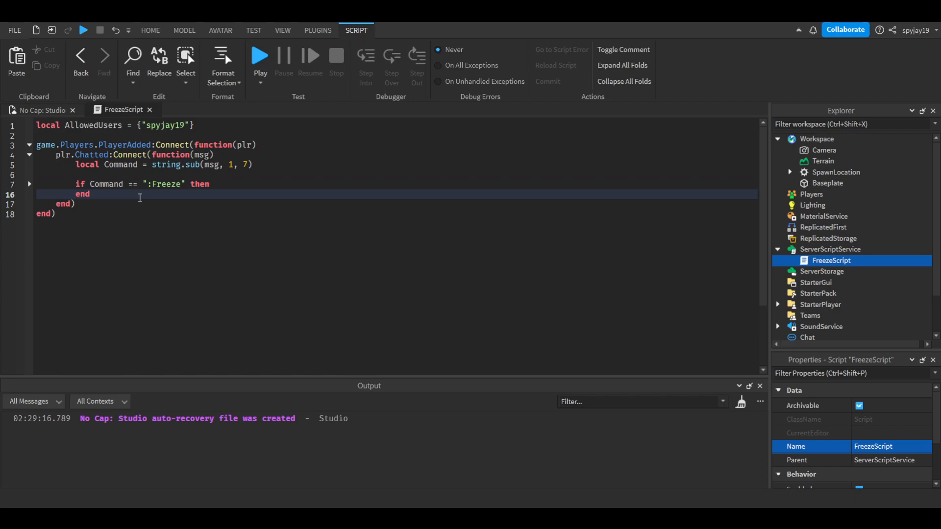
{"action": "key", "text": "Return"}
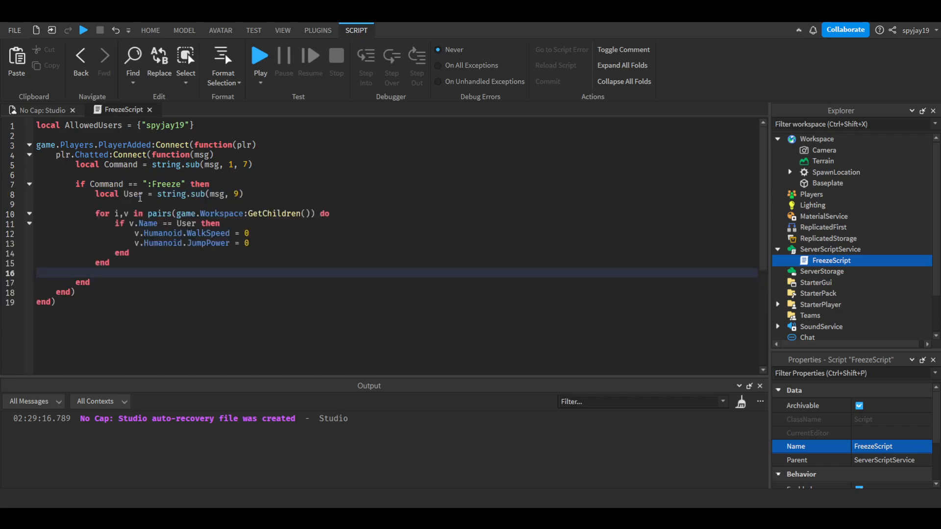
{"action": "type", "text": "elseif "}
{"action": "type", "text": "Command "}
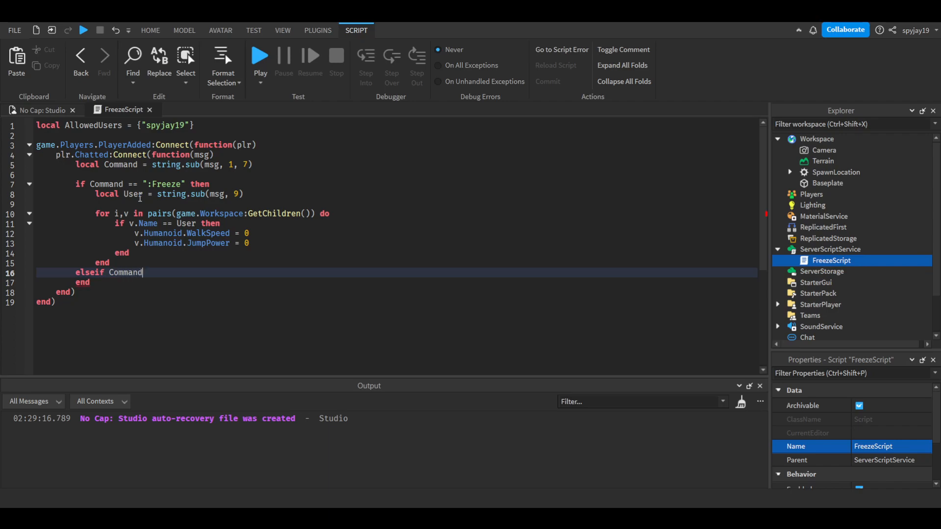
{"action": "type", "text": "== \""}
{"action": "type", "text": ":Un"}
{"action": "type", "text": "Thaw"}
{"action": "type", "text": "then"}
- Write elseif Command == ":UnThaw" then with tidied spacing, body still empty
{"action": "key", "text": "Return"}
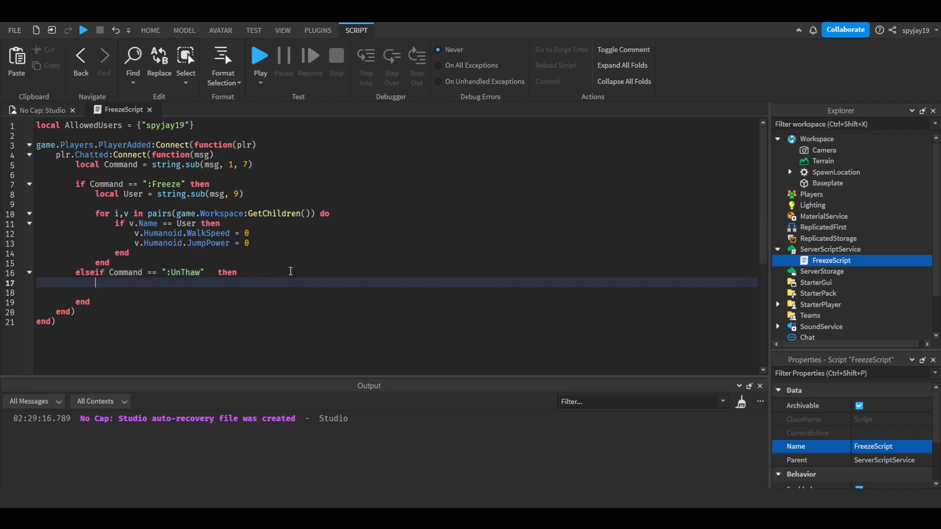
{"action": "left_click", "coordinate": [219, 273]}
{"action": "key", "text": "BackSpace"}
{"action": "key", "text": "BackSpace"}
{"action": "key", "text": "BackSpace"}
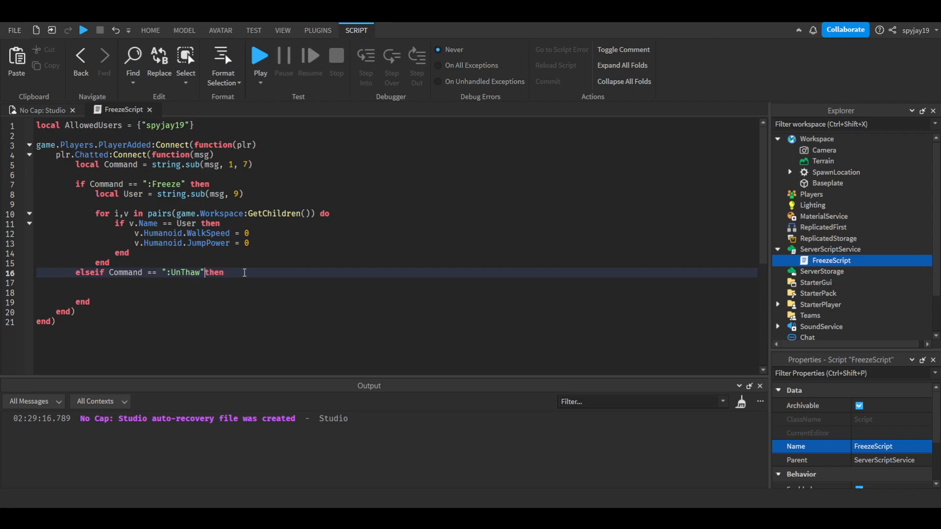
{"action": "key", "text": "Down"}
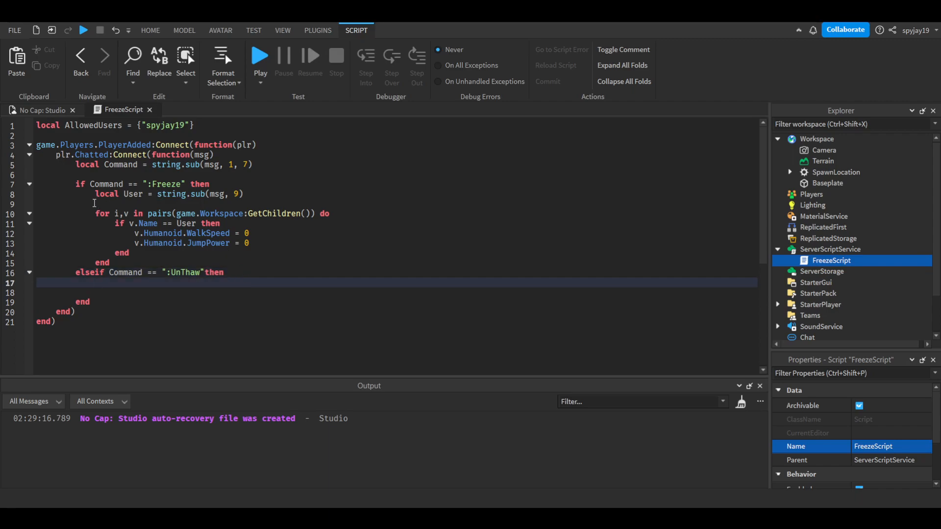
- Copy the :Freeze branch body into the :UnThaw branch and remove the blank line
{"action": "left_click_drag", "start_coordinate": [95, 194], "coordinate": [163, 262]}
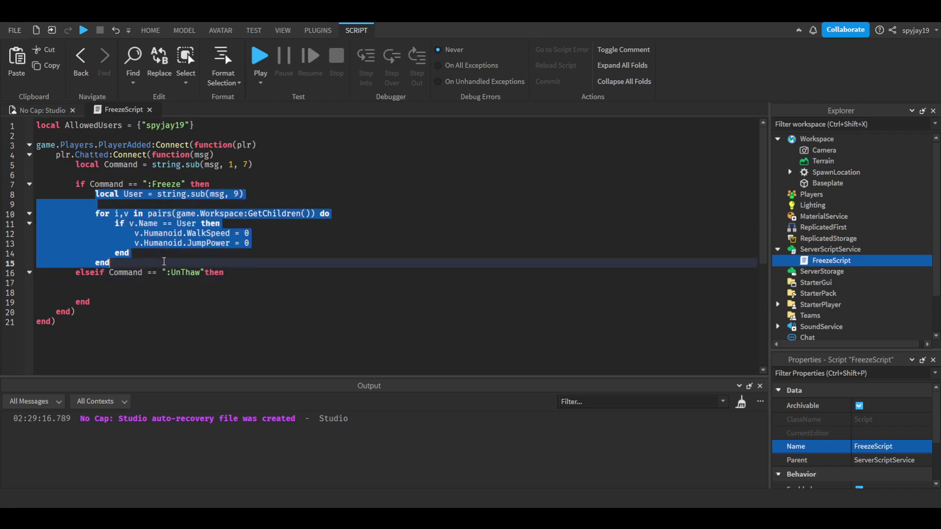
{"action": "key", "text": "ctrl+c"}
{"action": "left_click", "coordinate": [100, 292]}
{"action": "key", "text": "ctrl+v"}
{"action": "left_click", "coordinate": [132, 282]}
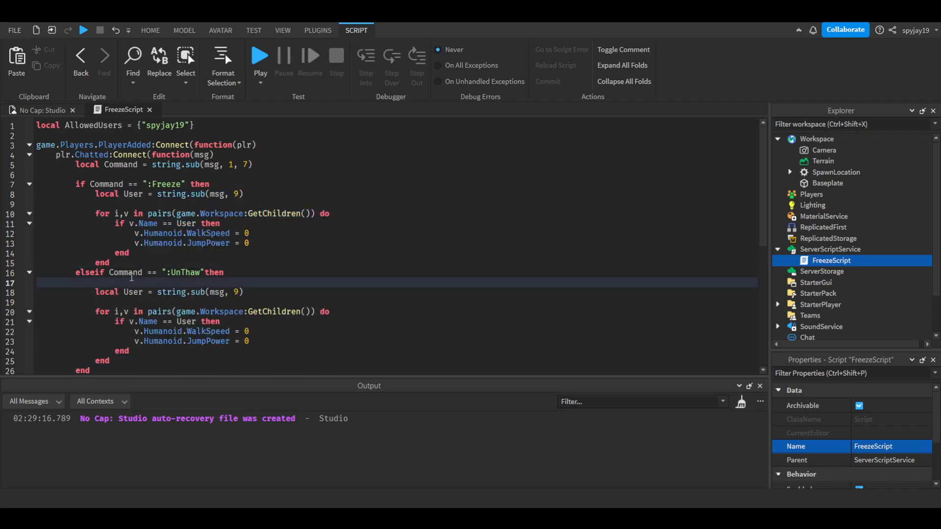
{"action": "key", "text": "BackSpace"}
{"action": "key", "text": "BackSpace"}
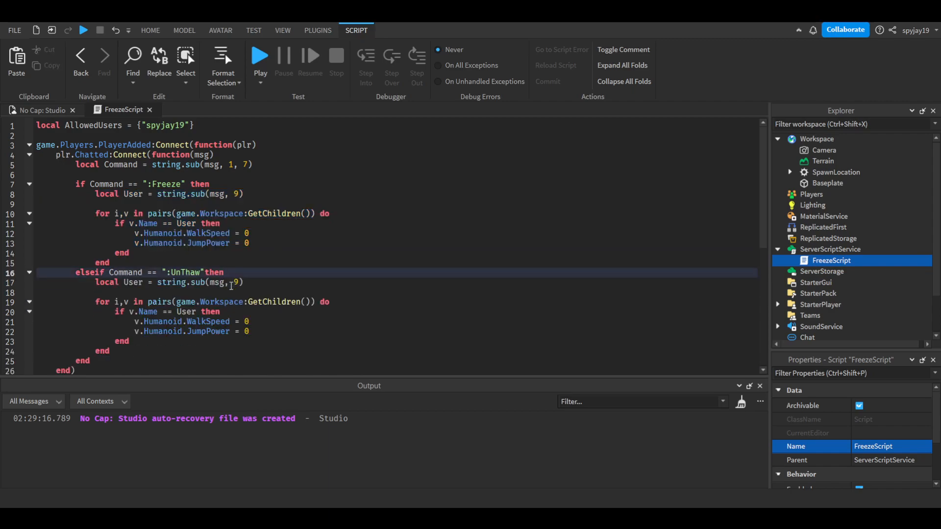
{"action": "scroll", "coordinate": [234, 291], "scroll_direction": "down", "scroll_amount": 1}
- Change the :UnThaw values to WalkSpeed 16 and JumpPower 51
{"action": "left_click", "coordinate": [288, 286]}
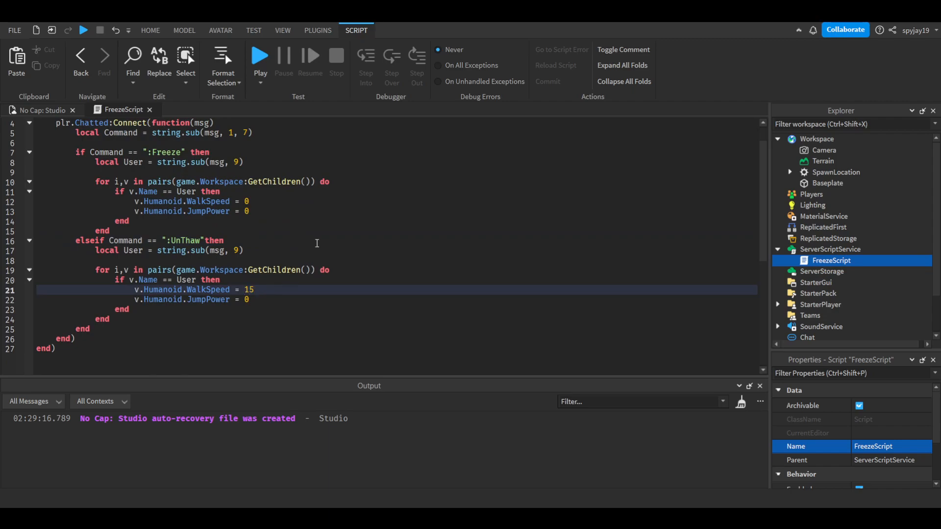
{"action": "type", "text": "6"}
{"action": "left_click", "coordinate": [281, 300]}
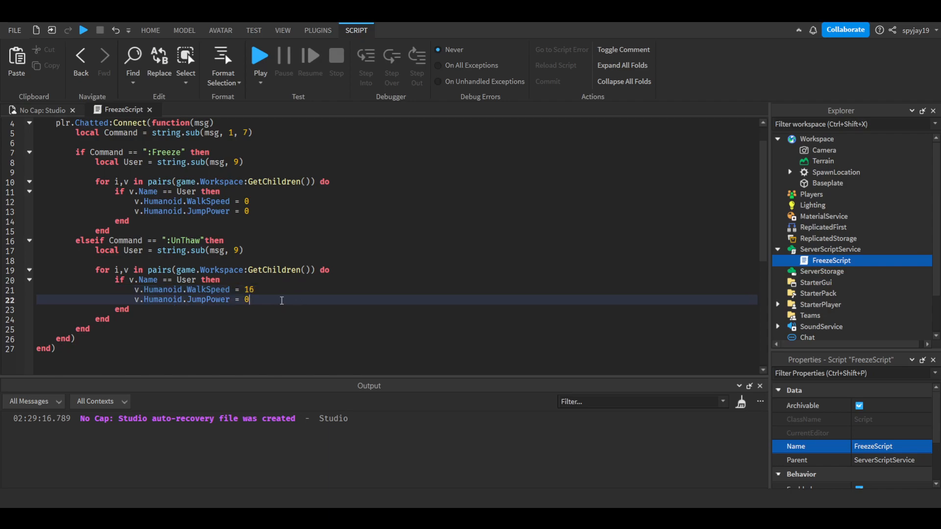
{"action": "key", "text": "BackSpace"}
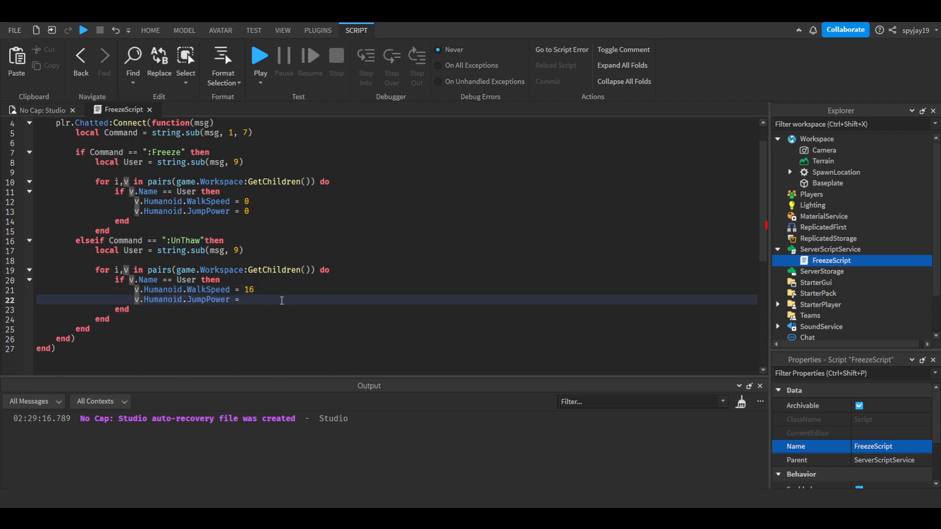
{"action": "type", "text": "51"}
{"action": "scroll", "coordinate": [254, 250], "scroll_direction": "down", "scroll_amount": 1}
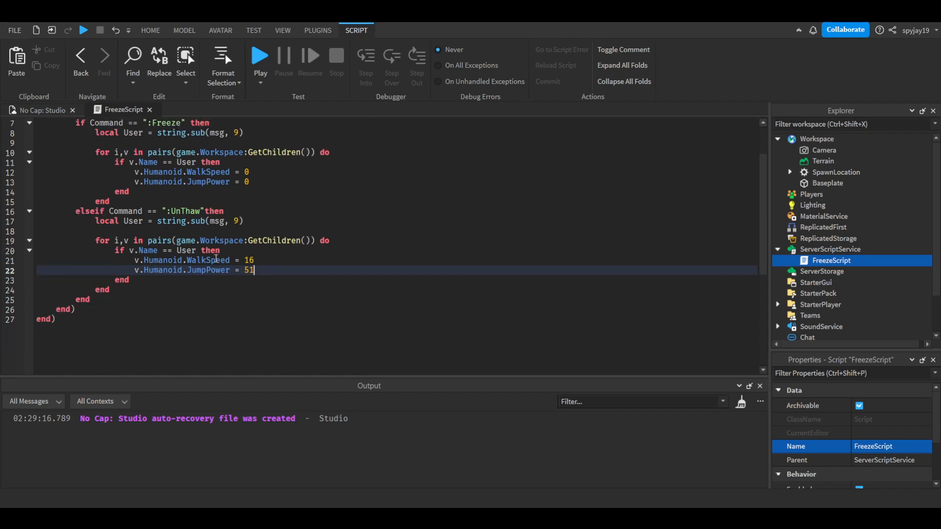
{"action": "scroll", "coordinate": [251, 243], "scroll_direction": "down", "scroll_amount": 1}
{"action": "scroll", "coordinate": [236, 265], "scroll_direction": "up", "scroll_amount": 1}
{"action": "scroll", "coordinate": [281, 260], "scroll_direction": "down", "scroll_amount": 4}
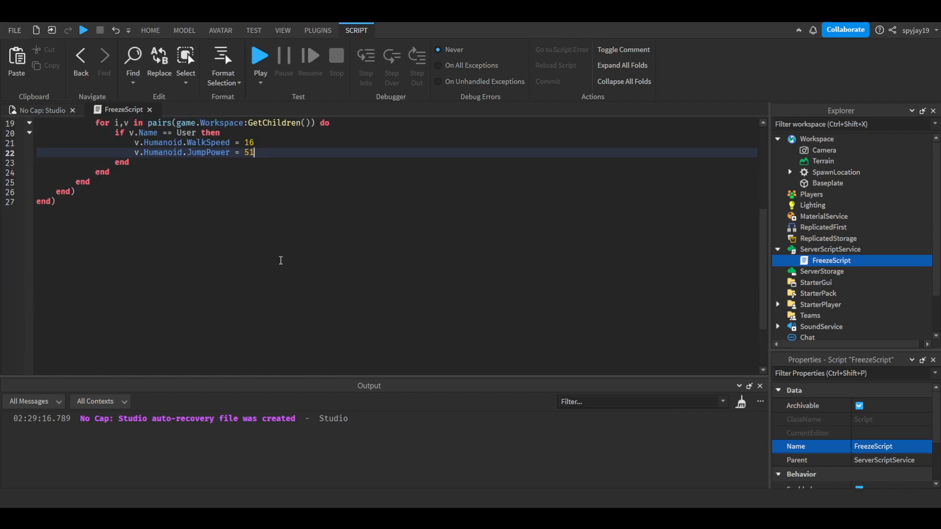
{"action": "scroll", "coordinate": [281, 260], "scroll_direction": "up", "scroll_amount": 4}
{"action": "scroll", "coordinate": [257, 262], "scroll_direction": "up", "scroll_amount": 2}
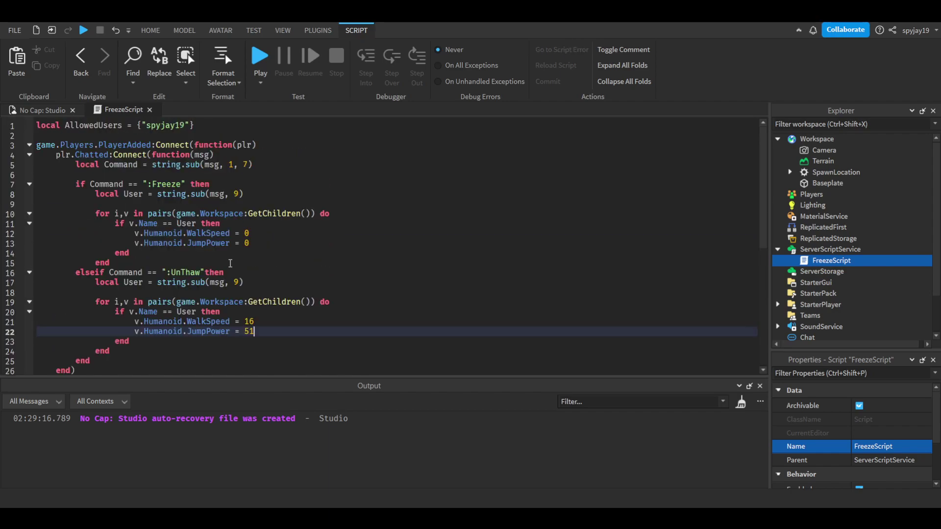
- Review the script while switching between the place and FreezeScript tabs
{"action": "left_click", "coordinate": [16, 110]}
{"action": "left_click", "coordinate": [124, 109]}
{"action": "left_click", "coordinate": [43, 110]}
{"action": "scroll", "coordinate": [364, 196], "scroll_direction": "down", "scroll_amount": 3}
{"action": "left_click", "coordinate": [127, 109]}
- Start a Play test and walk the avatar forward off the spawn pad
{"action": "left_click", "coordinate": [29, 109]}
{"action": "left_click", "coordinate": [537, 57]}
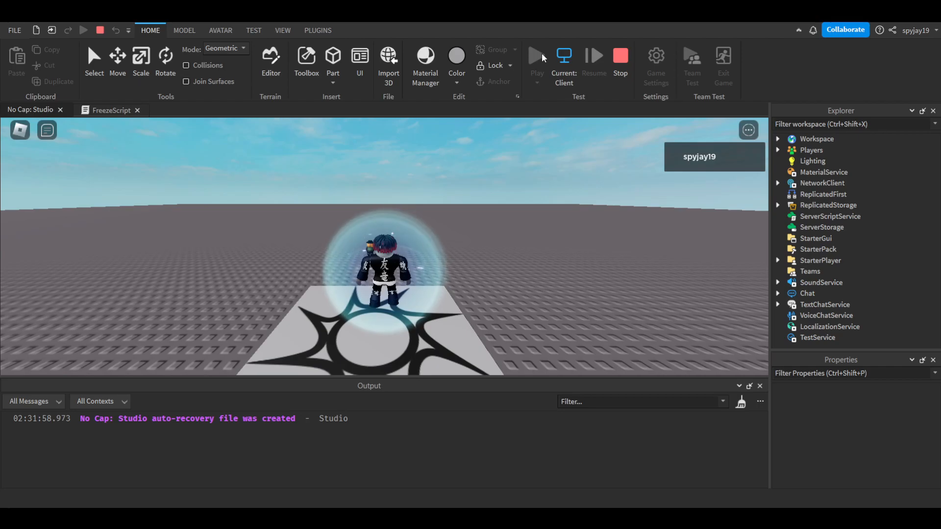
{"action": "key", "text": "w"}
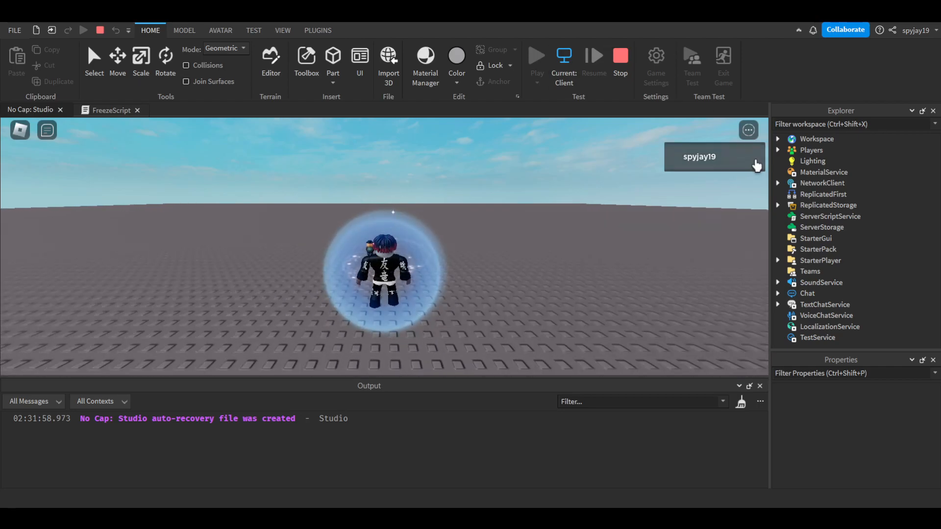
- Inspect the character's Humanoid, showing WalkSpeed 16 and JumpPower 51
{"action": "left_click", "coordinate": [778, 140]}
{"action": "left_click", "coordinate": [790, 184]}
{"action": "left_click", "coordinate": [853, 260]}
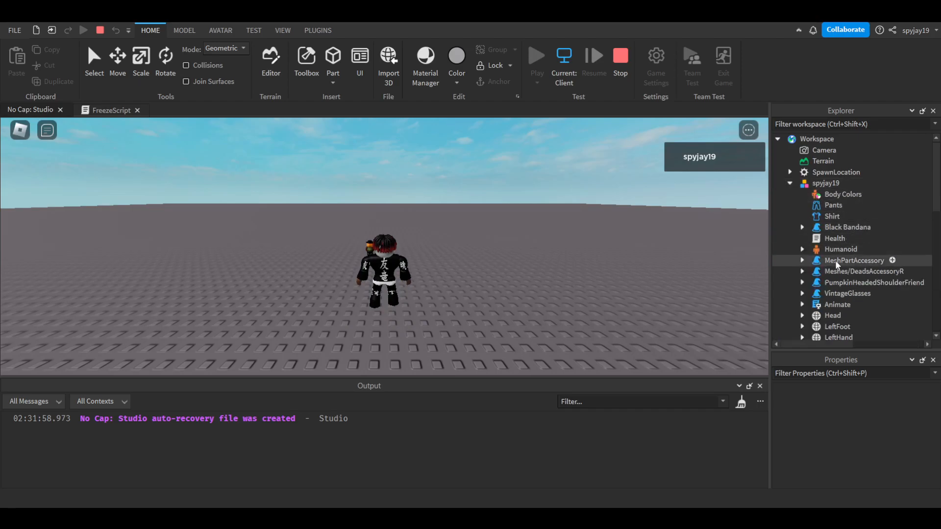
{"action": "scroll", "coordinate": [856, 436], "scroll_direction": "down", "scroll_amount": 10}
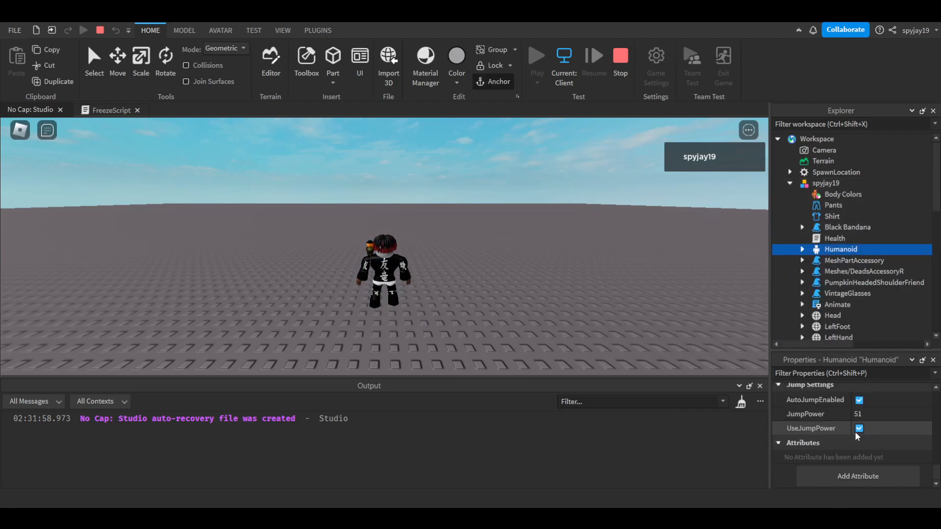
{"action": "scroll", "coordinate": [855, 437], "scroll_direction": "up", "scroll_amount": 1}
{"action": "right_click_drag", "start_coordinate": [409, 248], "coordinate": [404, 247]}
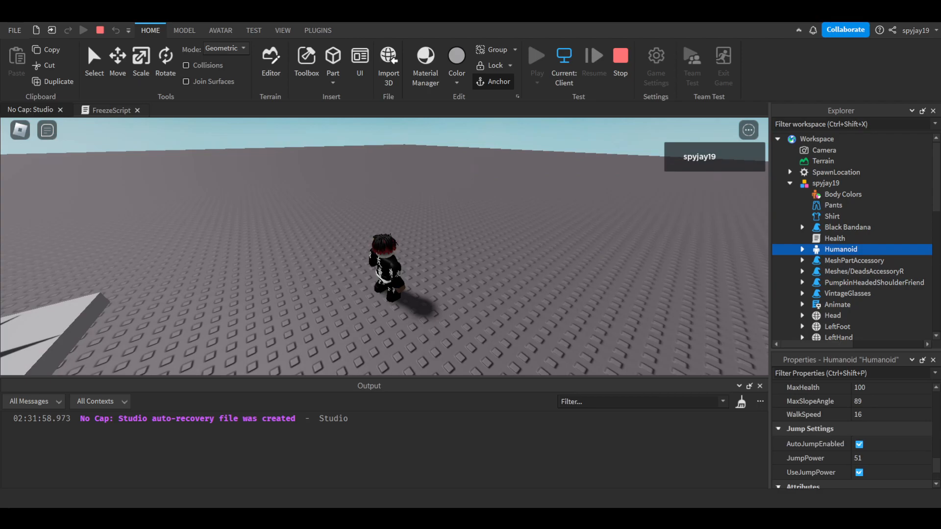
- Send the ':Freeze spyjay19' chat command, dropping the character's WalkSpeed and JumpPower to 0
{"action": "key", "text": "slash"}
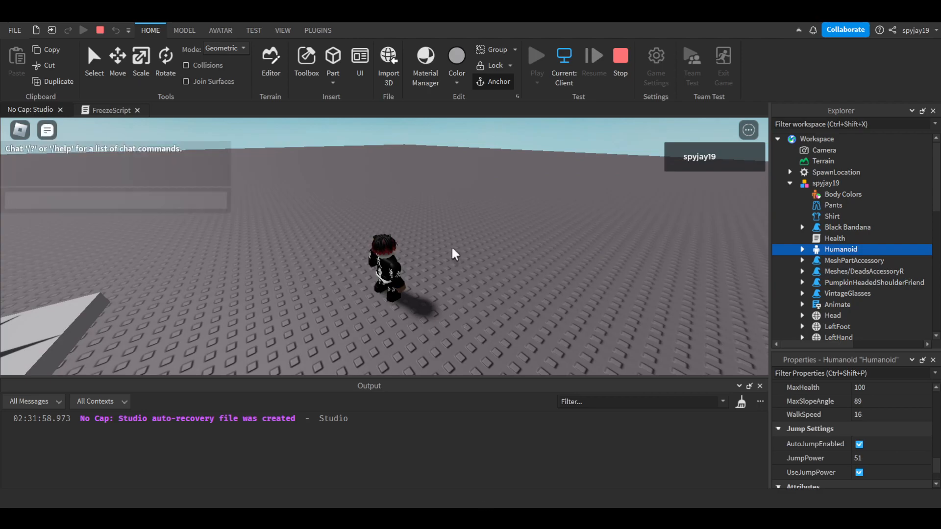
{"action": "type", "text": ":fre"}
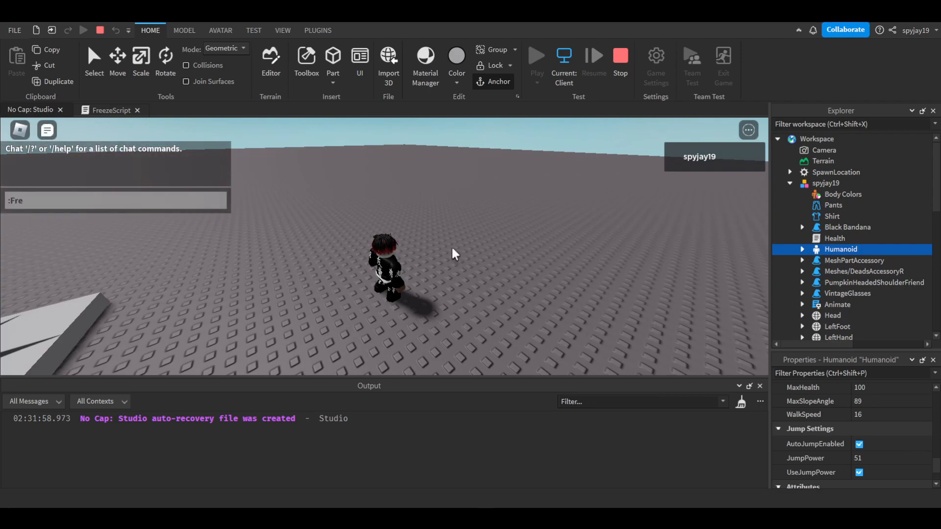
{"action": "type", "text": "eze spyjay19"}
{"action": "key", "text": "Return"}
{"action": "right_click_drag", "start_coordinate": [452, 254], "coordinate": [437, 290]}
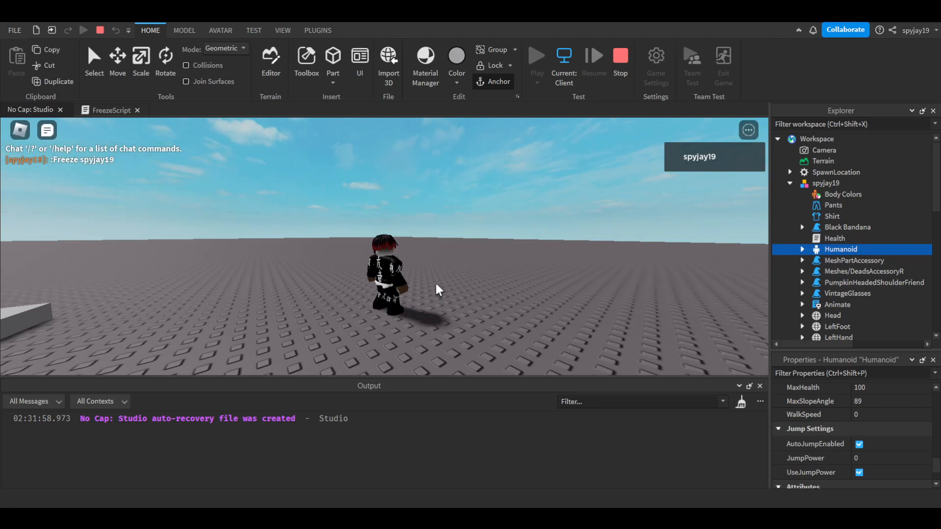
- Start a second chat command, erase the mistyped name and dismiss it unsent
{"action": "key", "text": "slash"}
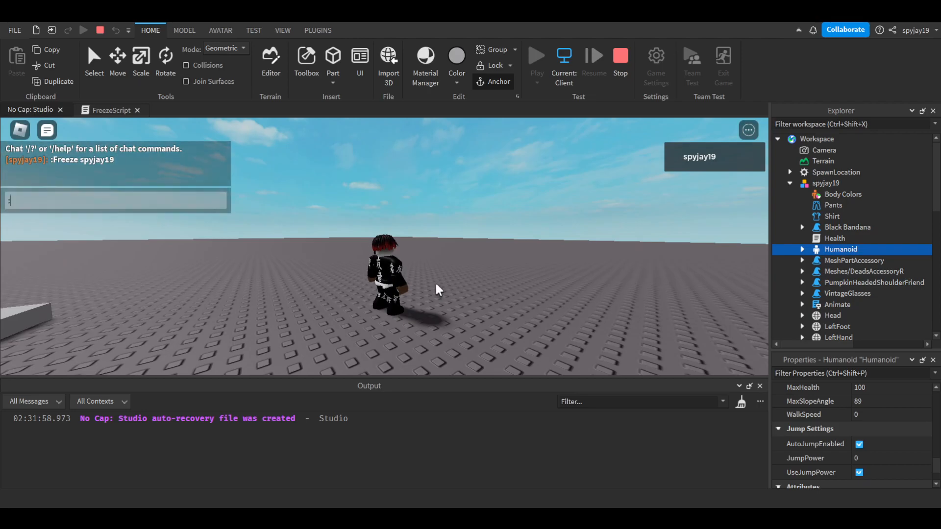
{"action": "type", "text": ":UnFreez"}
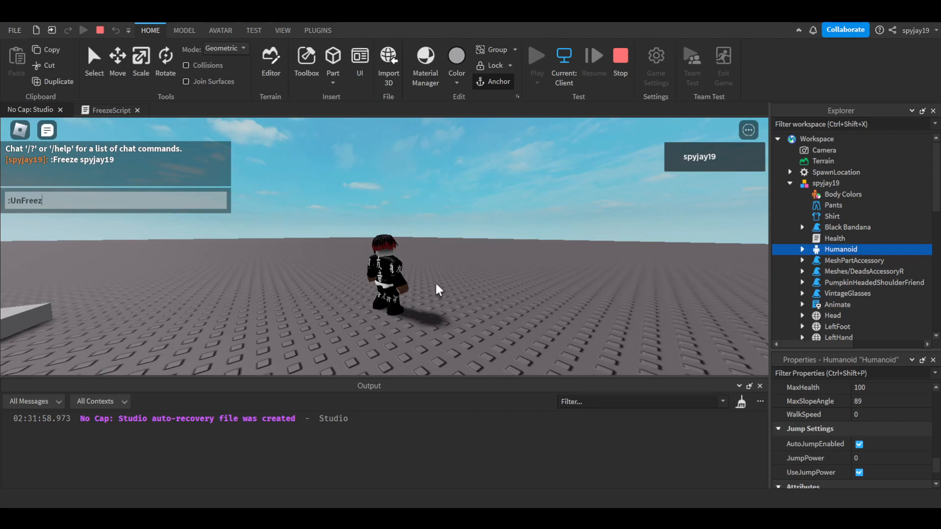
{"action": "key", "text": "BackSpace"}
{"action": "key", "text": "BackSpace"}
{"action": "key", "text": "BackSpace"}
{"action": "key", "text": "BackSpace"}
{"action": "key", "text": "Escape"}
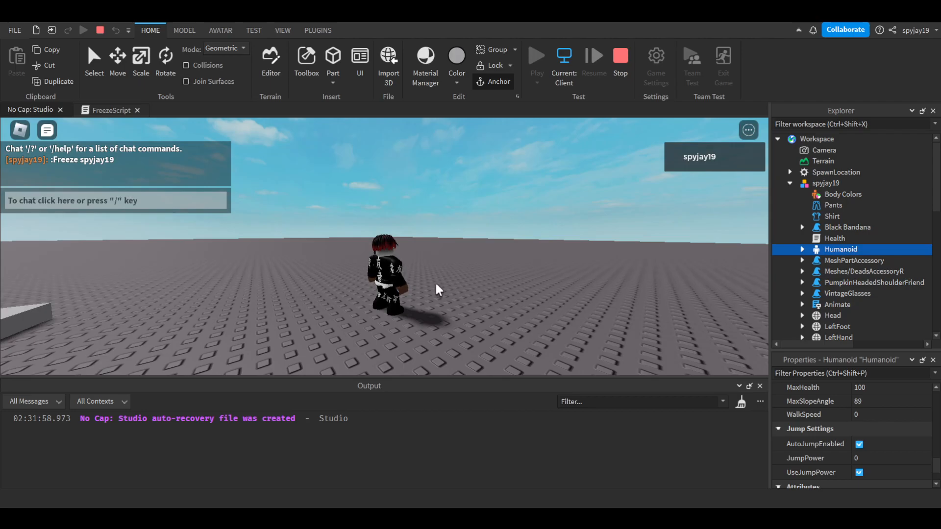
{"action": "left_click", "coordinate": [111, 112]}
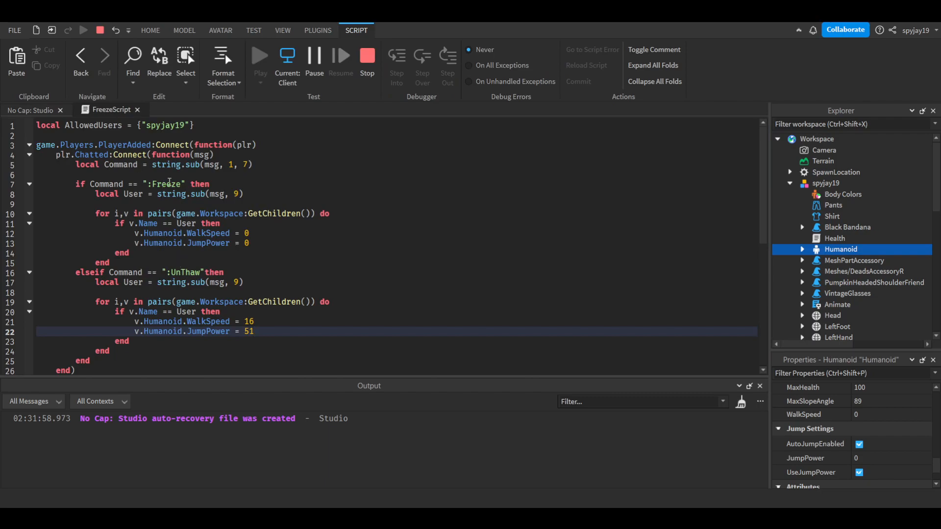
{"action": "left_click", "coordinate": [30, 110]}
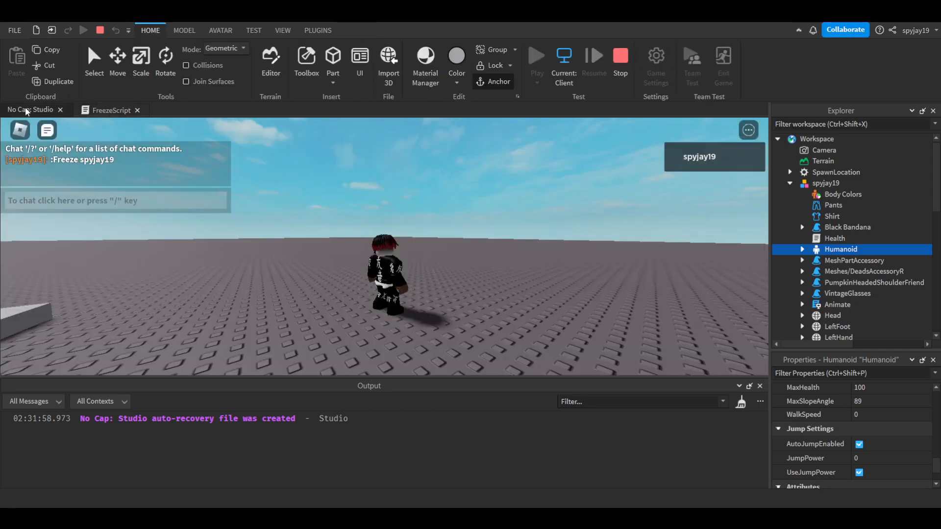
{"action": "right_click_drag", "start_coordinate": [300, 263], "coordinate": [408, 271]}
{"action": "key", "text": "slash"}
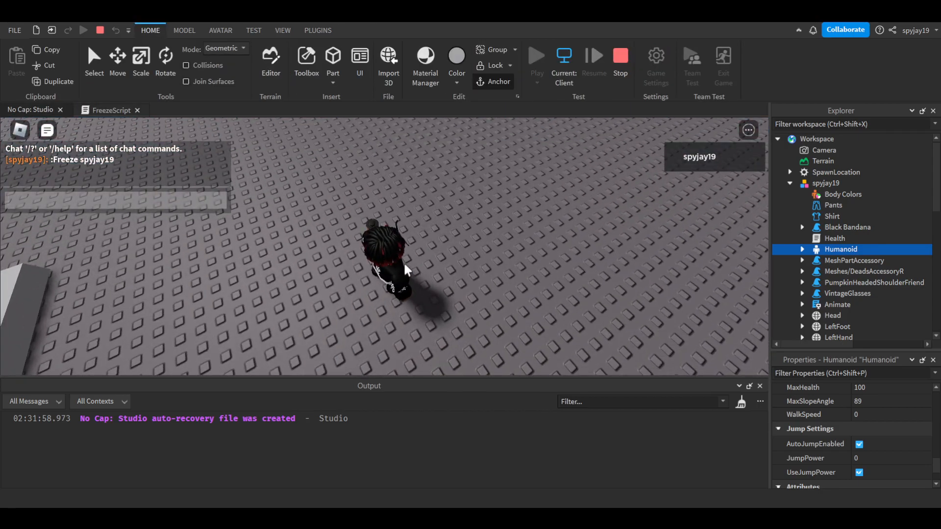
{"action": "type", "text": ":UnThaw"}
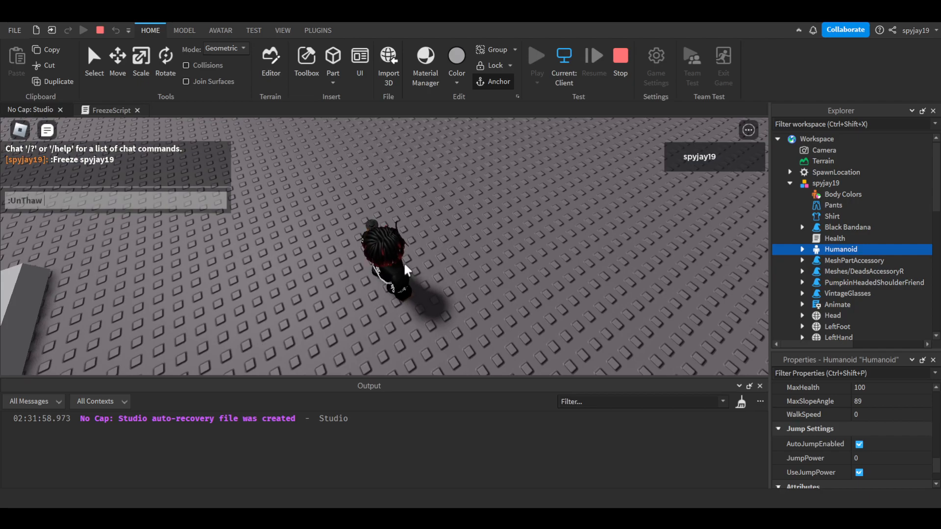
{"action": "type", "text": " spyjay19"}
{"action": "key", "text": "Return"}
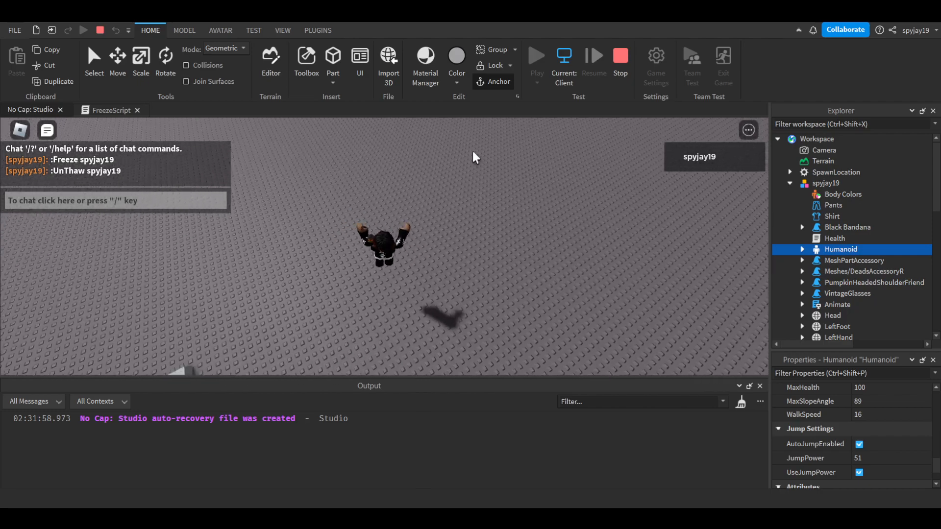
- Verify WalkSpeed 16 and JumpPower 51 are restored, then stop the Play test
{"action": "right_click_drag", "start_coordinate": [581, 330], "coordinate": [547, 304]}
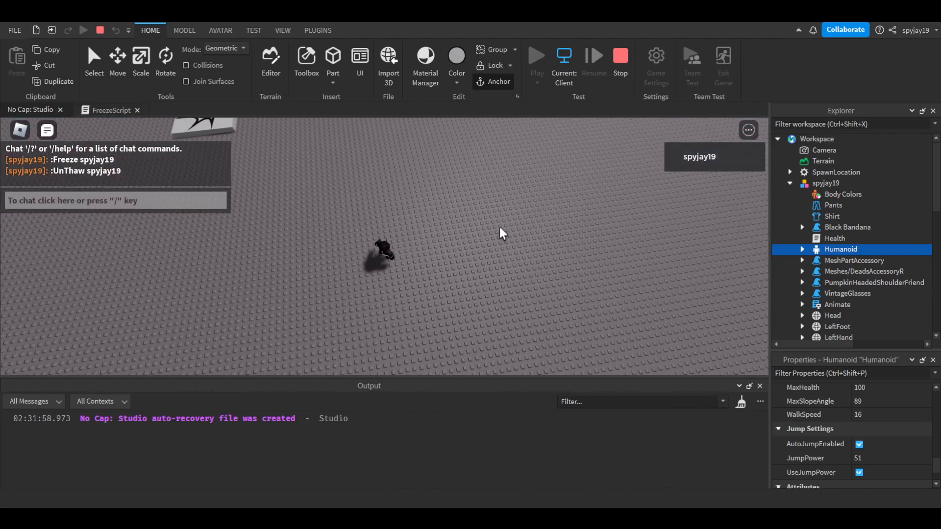
{"action": "right_click_drag", "start_coordinate": [500, 231], "coordinate": [479, 236]}
{"action": "left_click", "coordinate": [103, 110]}
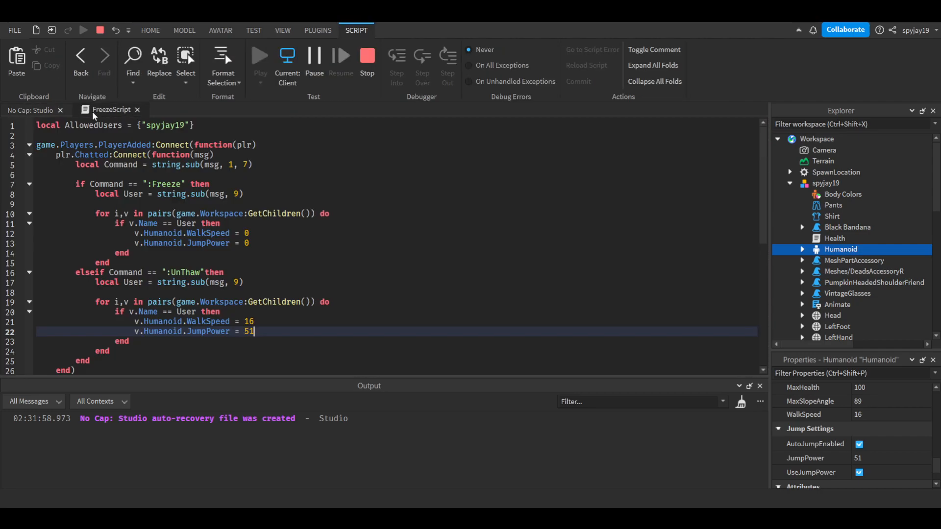
{"action": "left_click", "coordinate": [33, 113]}
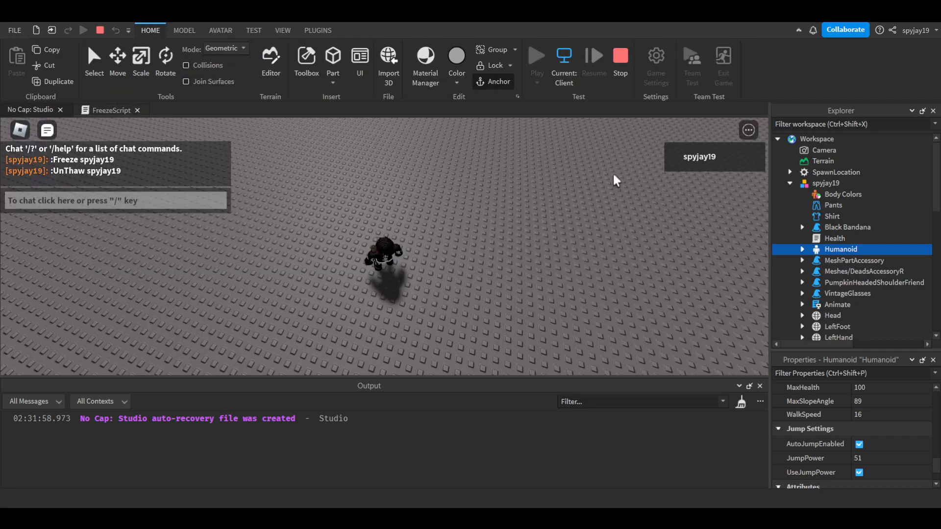
{"action": "key", "text": "shift+F5"}
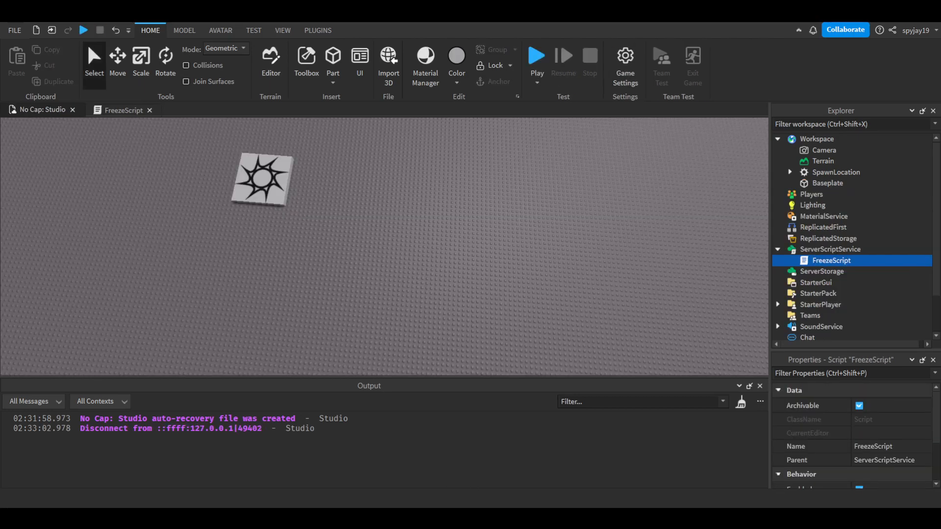
- Reopen FreezeScript from Explorer in the code editor to review the finished script
{"action": "left_click", "coordinate": [378, 246]}
{"action": "mouse_move", "coordinate": [378, 246]}
{"action": "right_mouse_down"}
{"action": "mouse_move", "coordinate": [341, 228]}
{"action": "mouse_move", "coordinate": [329, 239]}
{"action": "mouse_move", "coordinate": [543, 469]}
{"action": "right_mouse_up"}
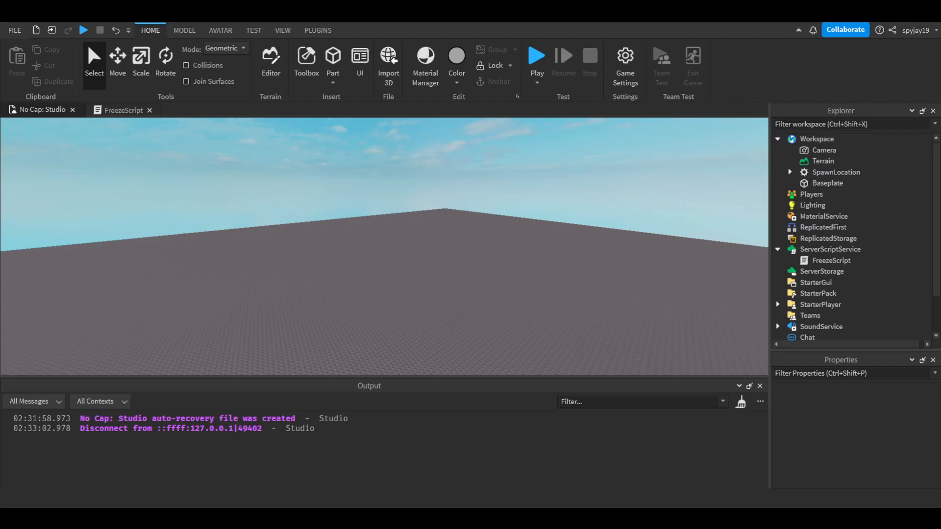
{"action": "double_click", "coordinate": [832, 261]}
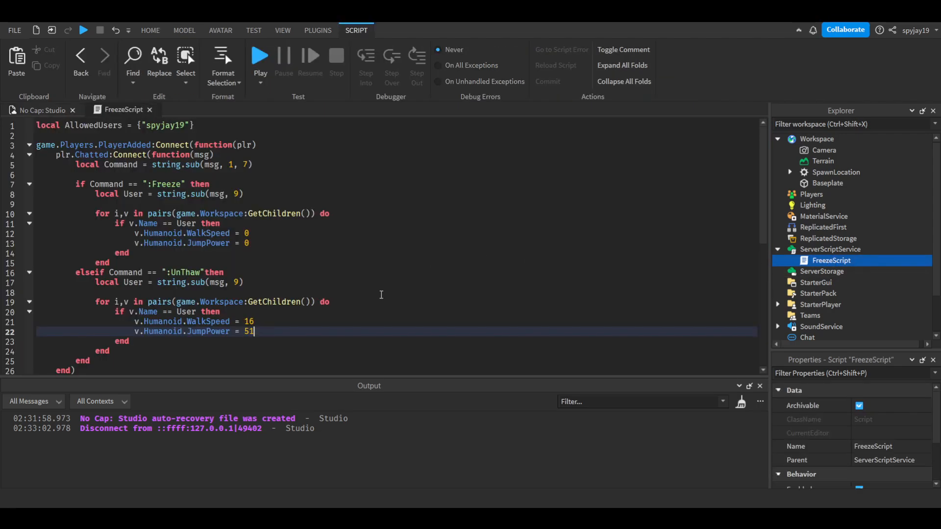
{"action": "scroll", "coordinate": [378, 294], "scroll_direction": "down", "scroll_amount": 5}
{"action": "left_click_drag", "start_coordinate": [157, 326], "coordinate": [2, 103]}
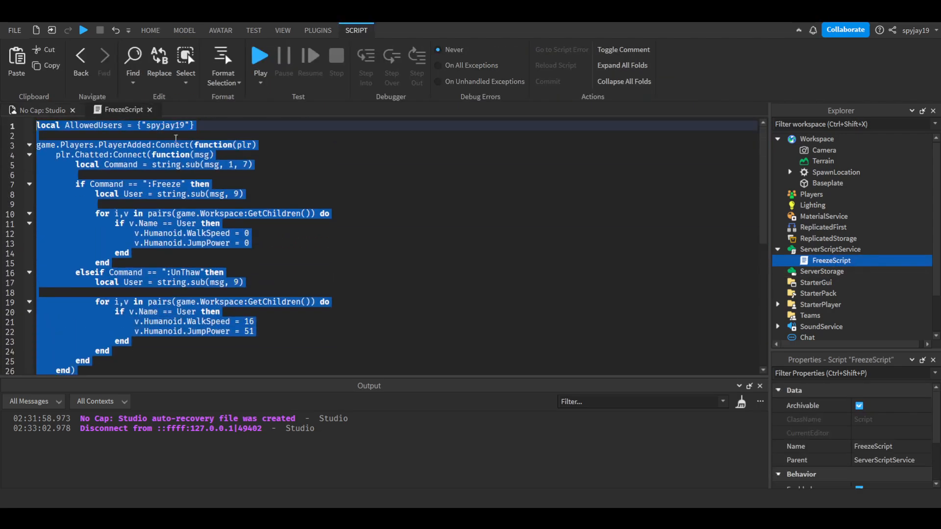